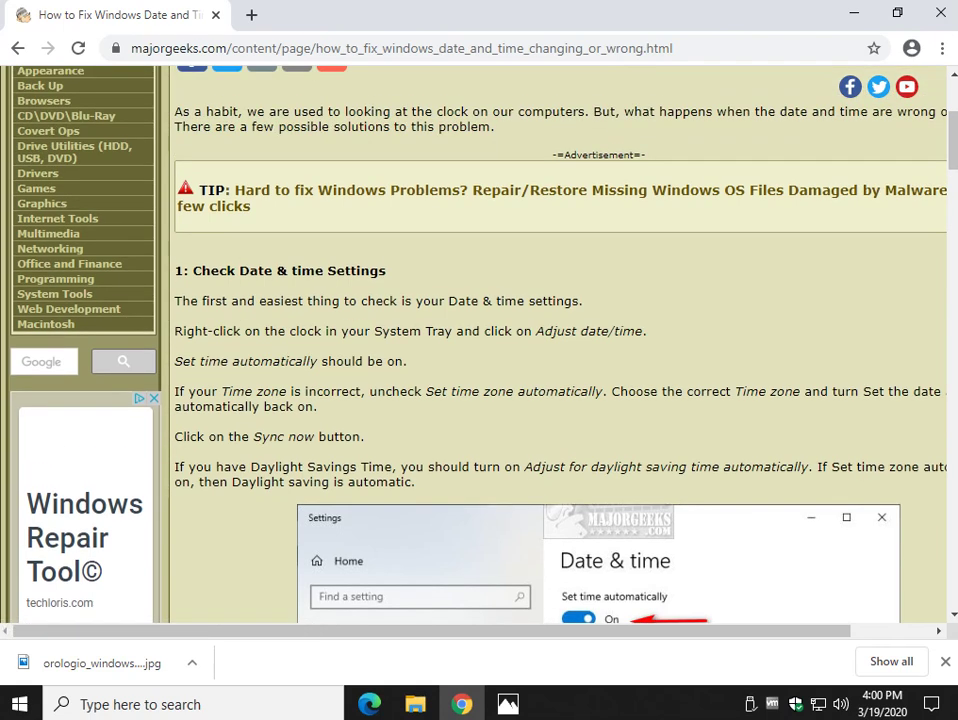
# Open the Windows Date & time settings from the taskbar clock
pyautogui.scroll(1, 560, 350)
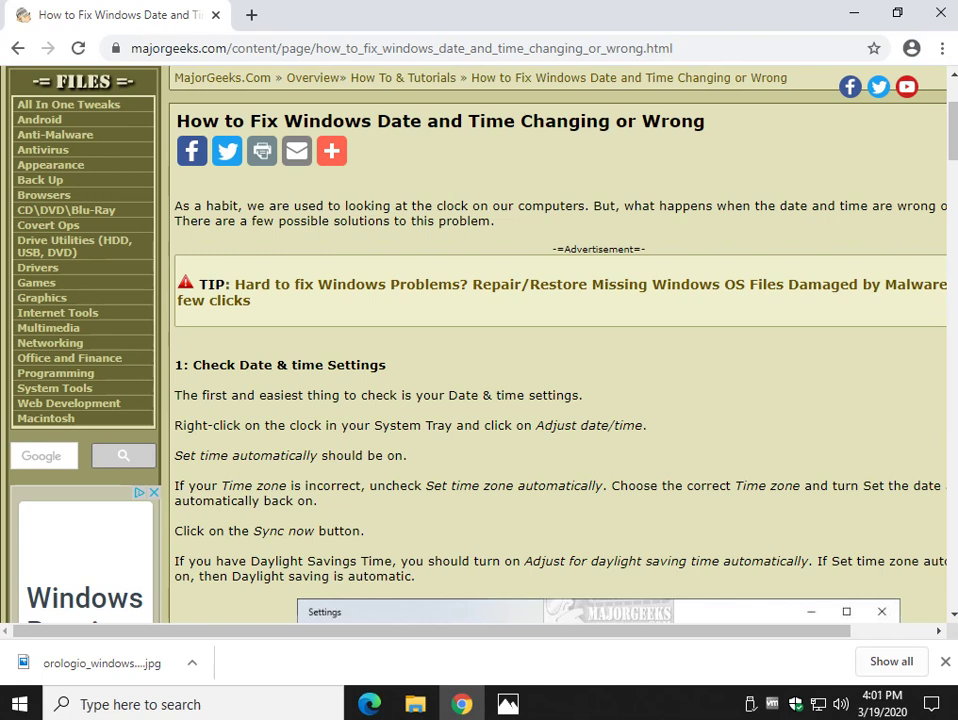
pyautogui.rightClick(877, 695)
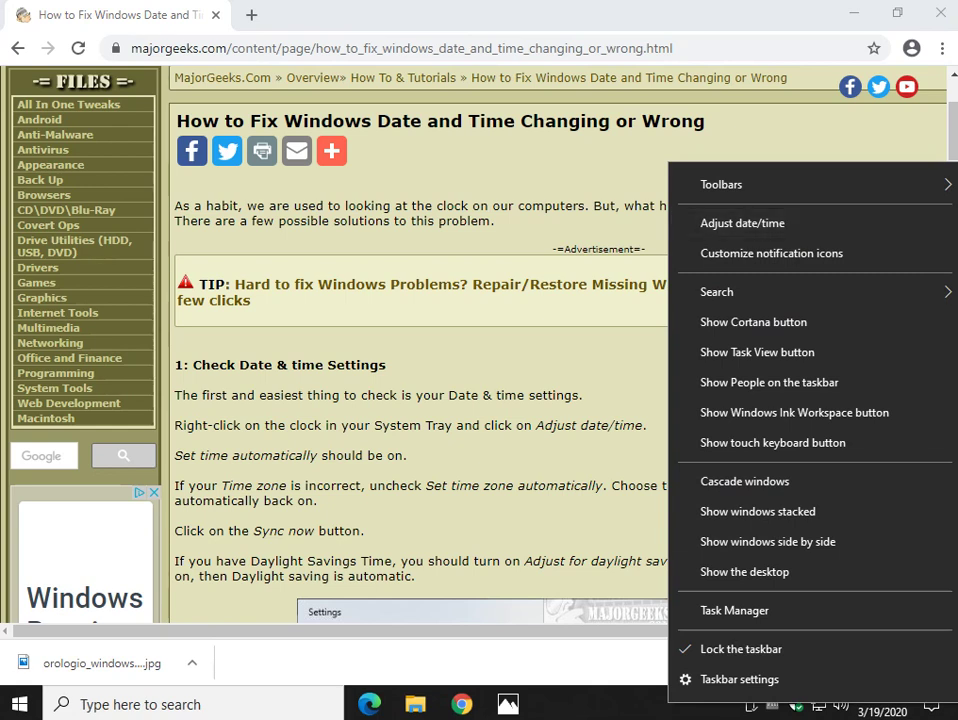
pyautogui.click(881, 703)
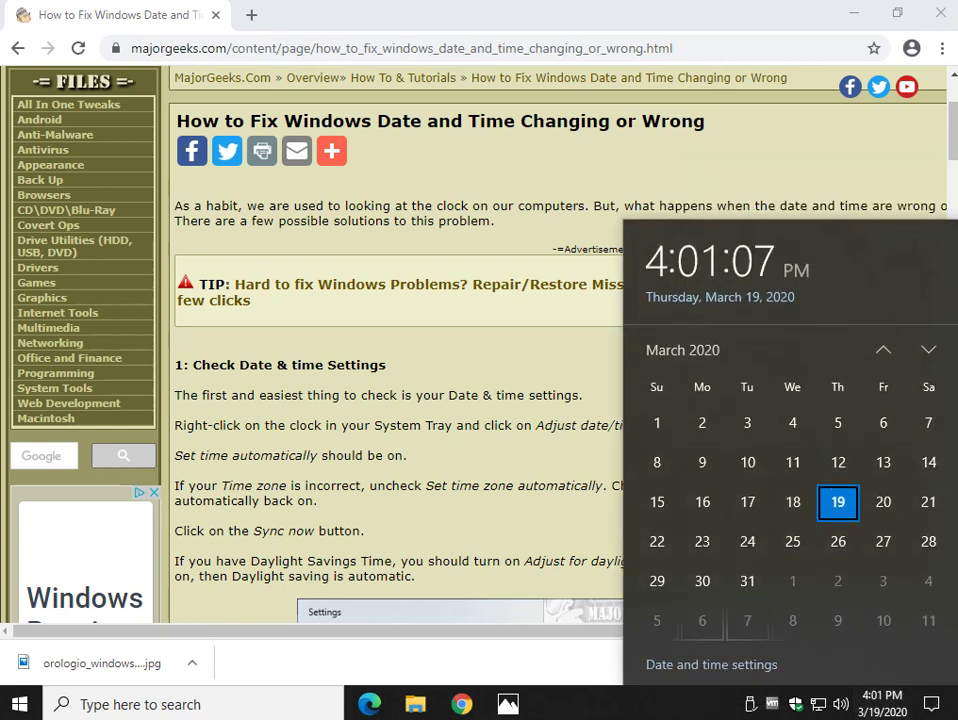
pyautogui.click(711, 664)
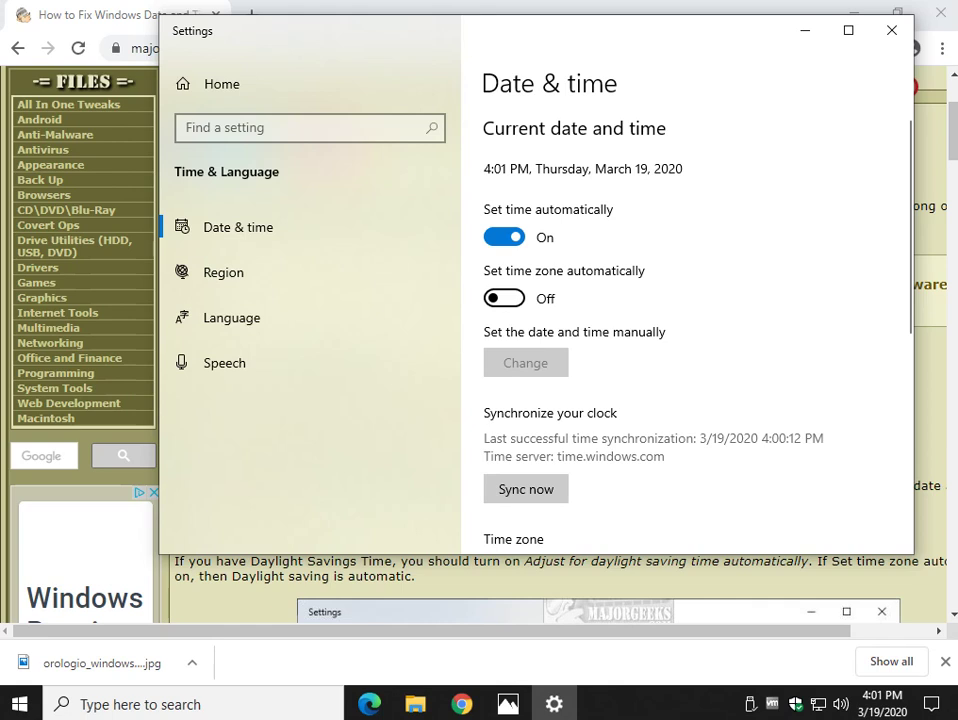
# Review the Date & time options and turn on setting the time zone automatically
pyautogui.scroll(-3, 686, 330)
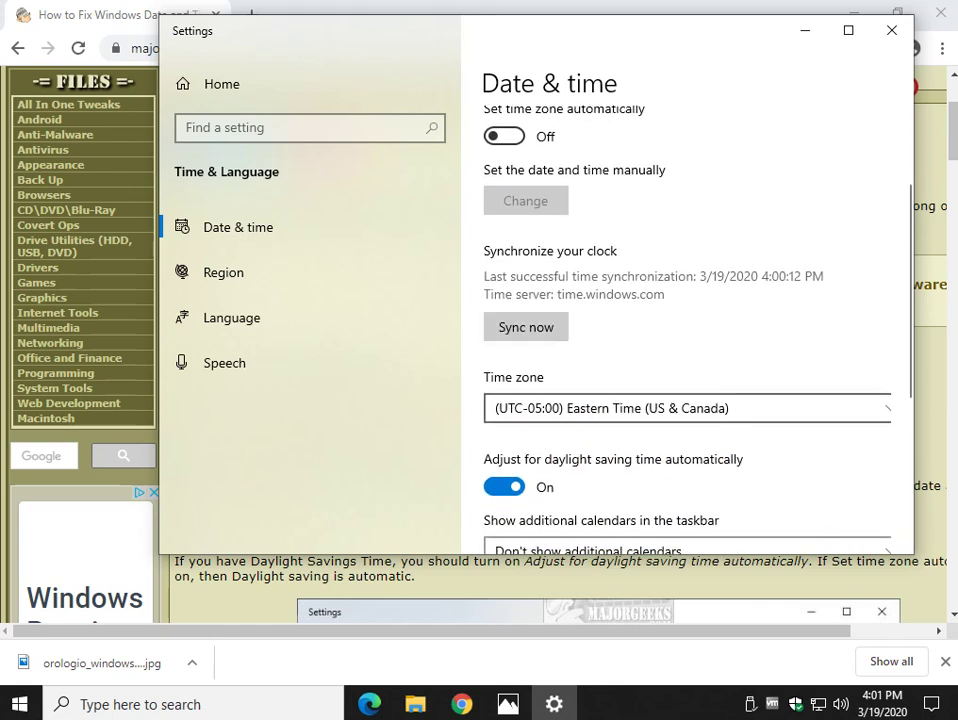
pyautogui.scroll(-2, 686, 330)
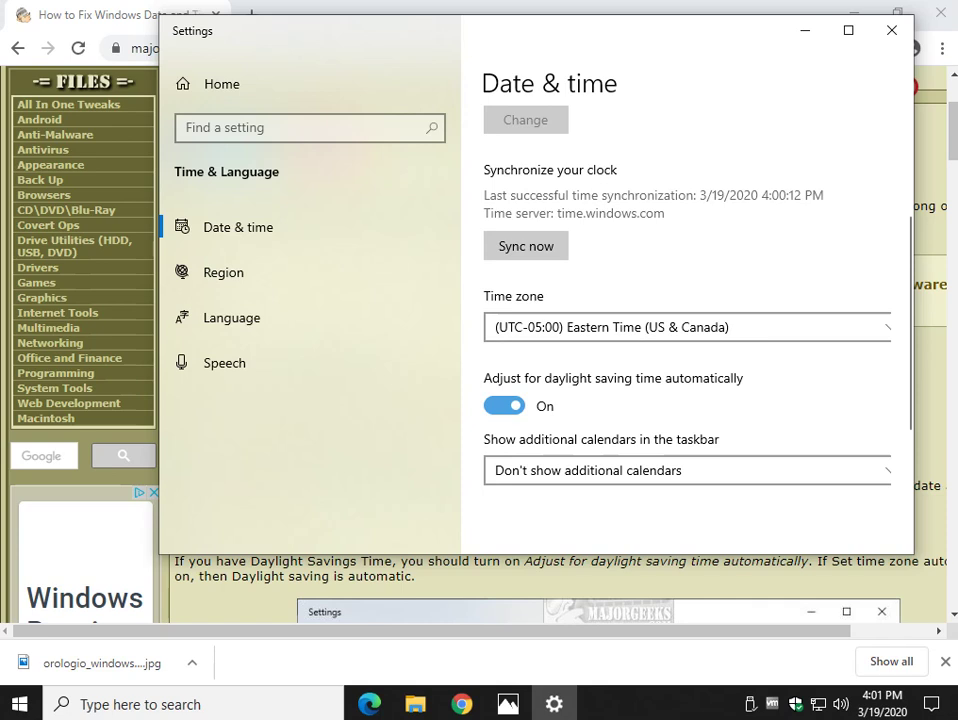
pyautogui.scroll(3, 686, 330)
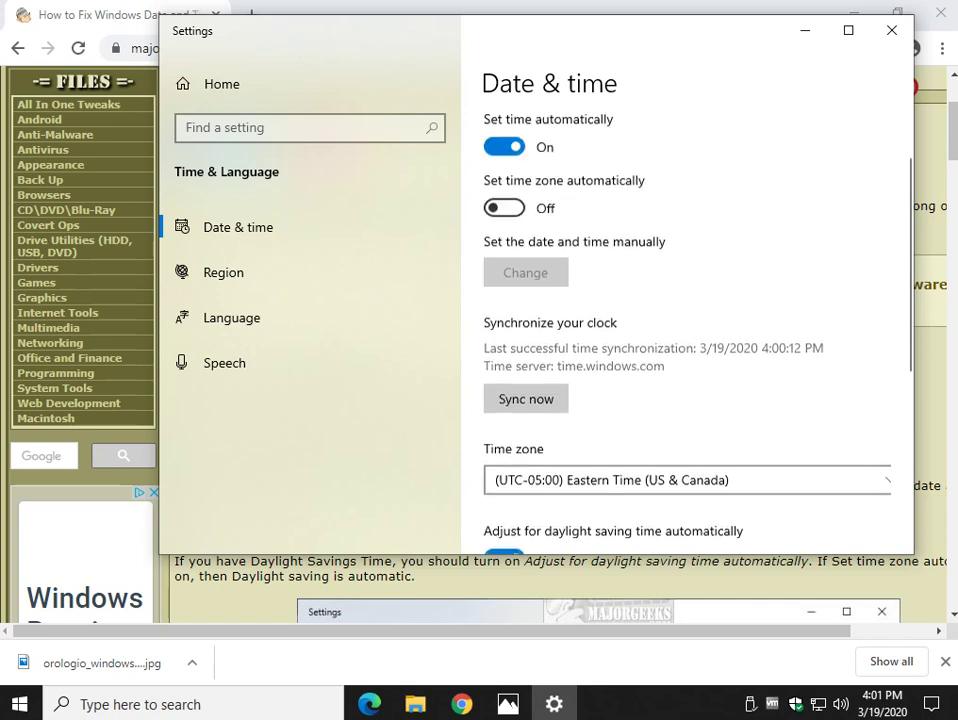
pyautogui.click(504, 217)
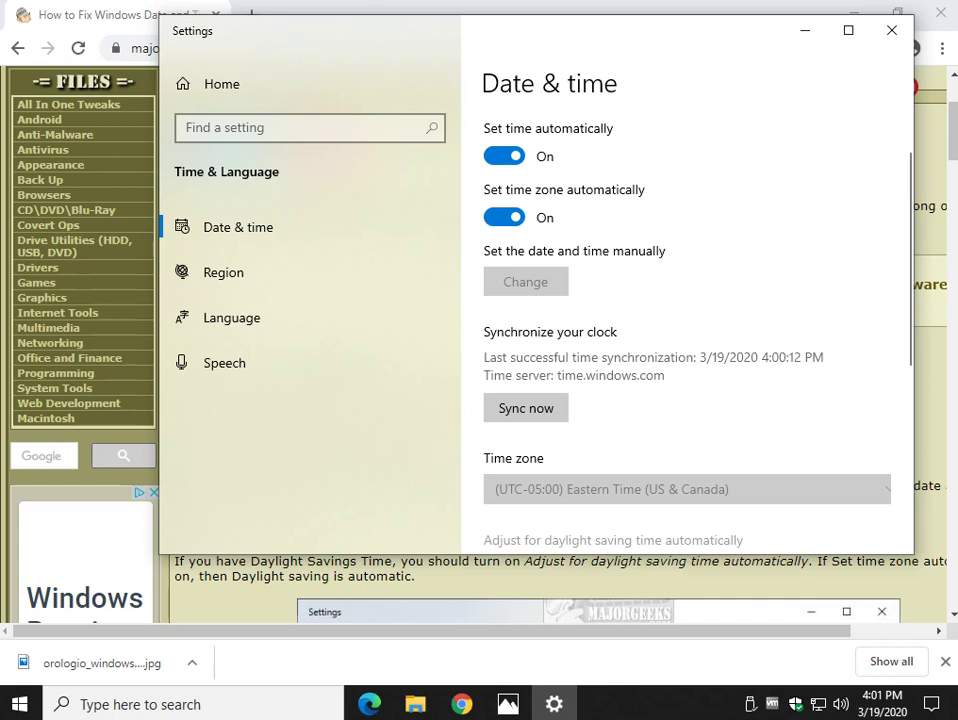
# Turn off the automatic time zone, pick (UTC-05:00) Eastern Time (US & Canada), and switch the automatic time zone back on
pyautogui.click(504, 217)
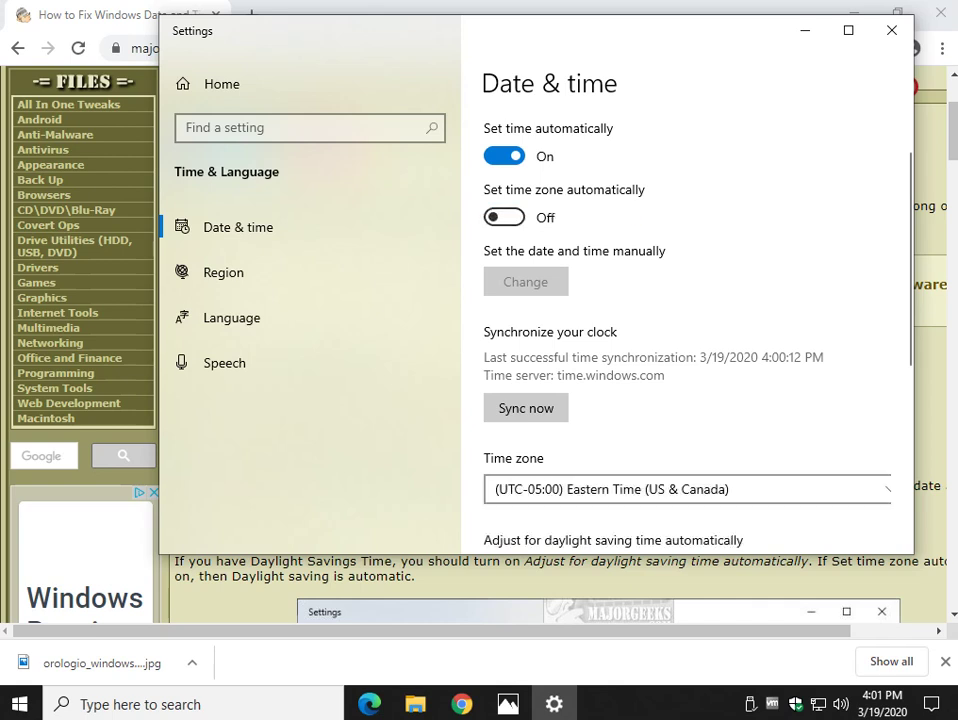
pyautogui.click(687, 489)
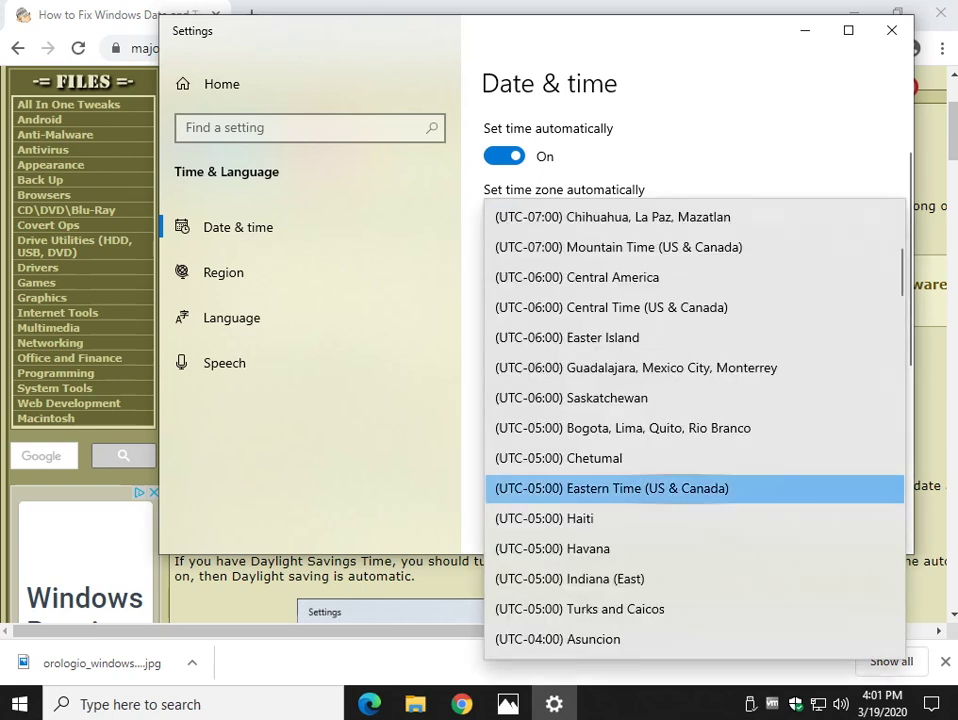
pyautogui.click(687, 489)
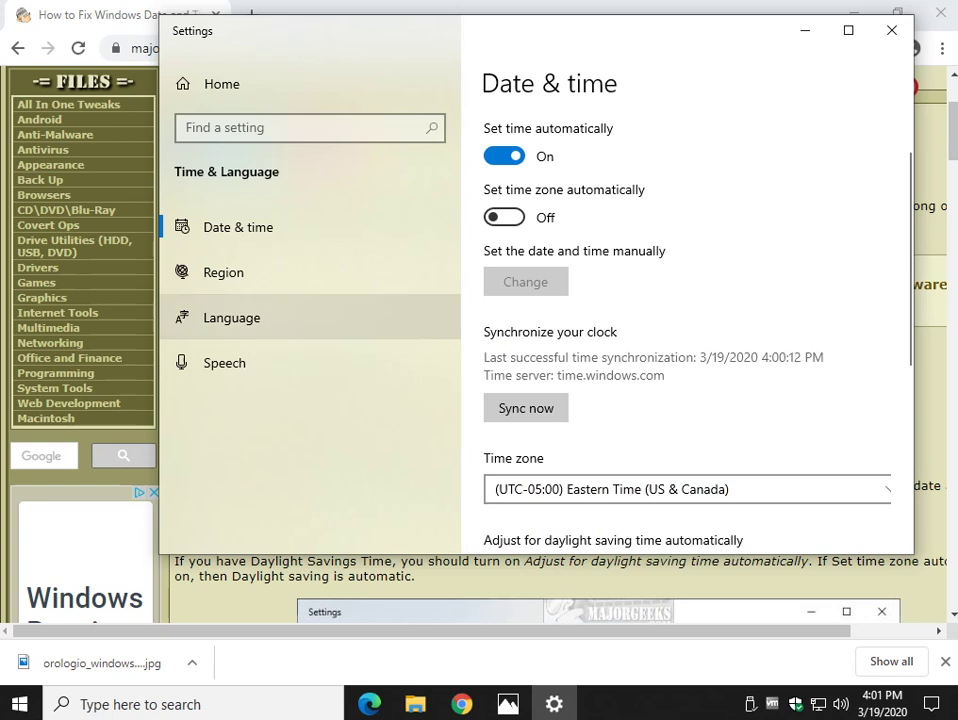
pyautogui.click(504, 217)
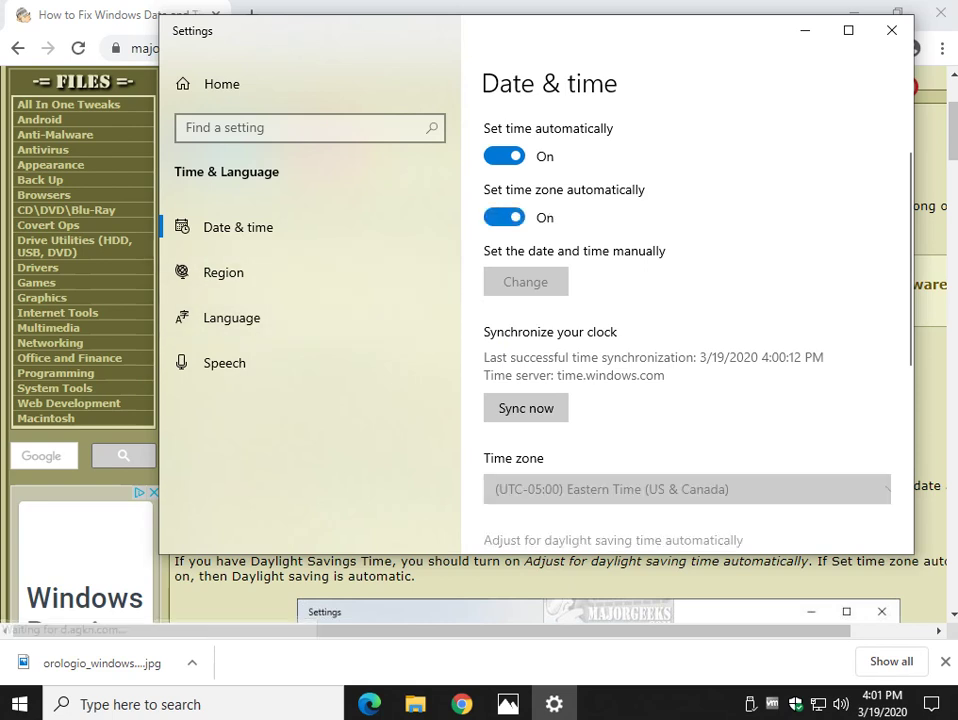
# Synchronize the clock with the time server, check the remaining Date & time options, and close the settings
pyautogui.scroll(-2, 686, 330)
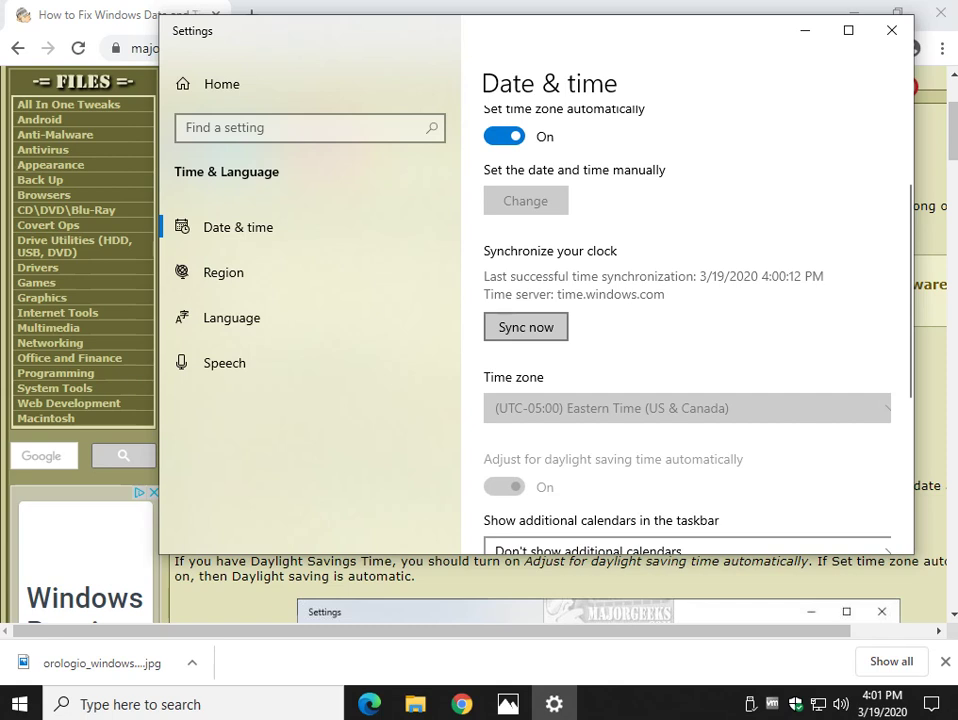
pyautogui.click(526, 327)
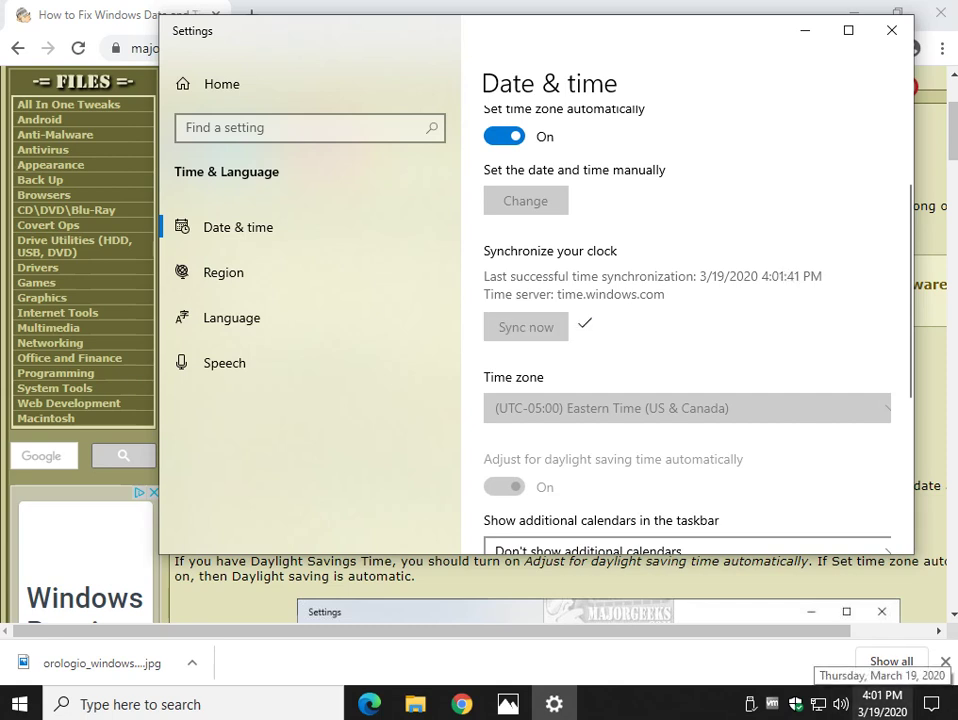
pyautogui.scroll(2, 686, 330)
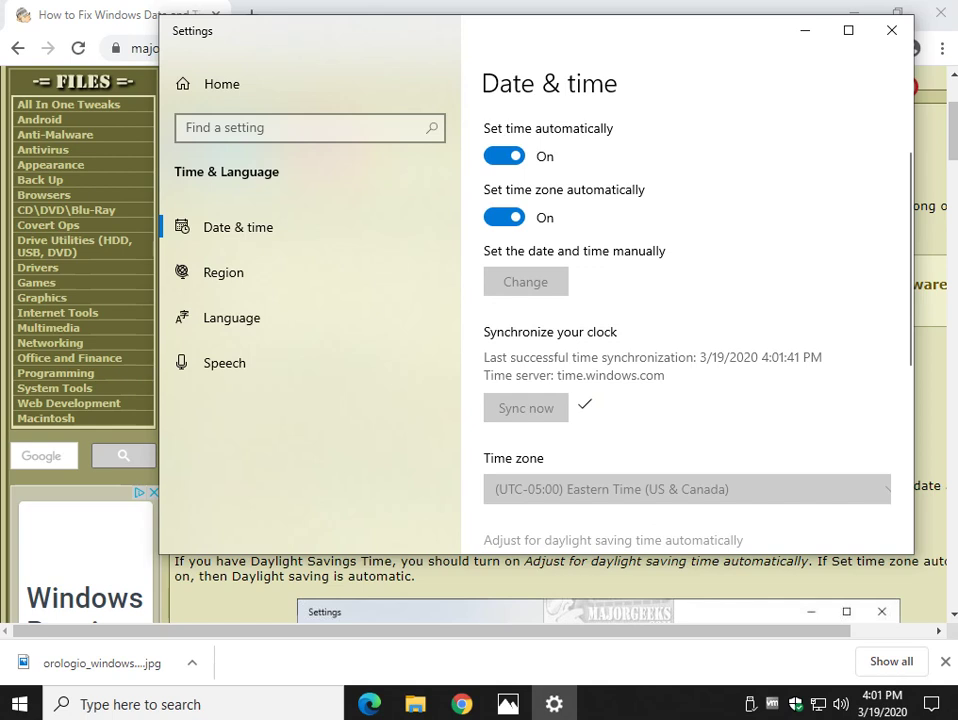
pyautogui.scroll(-3, 686, 330)
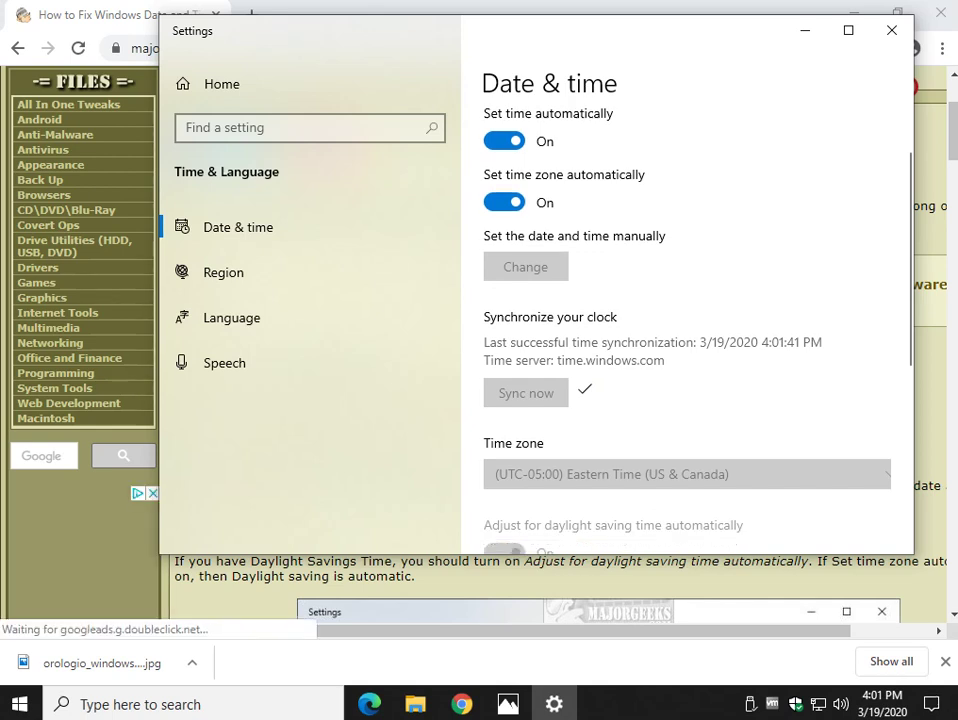
pyautogui.scroll(-3, 686, 330)
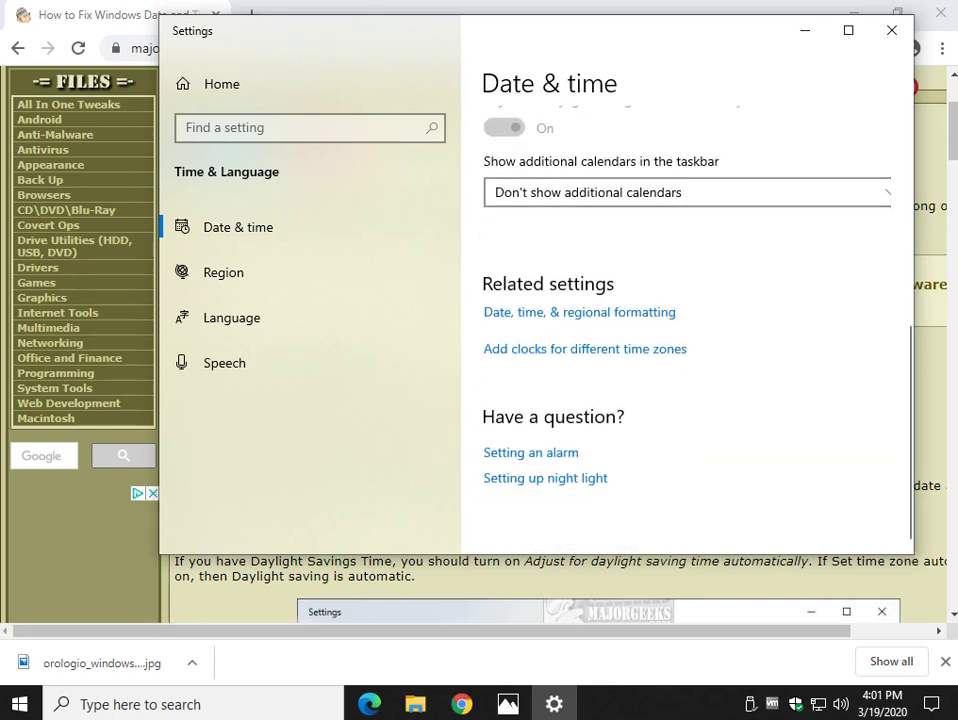
pyautogui.scroll(6, 686, 330)
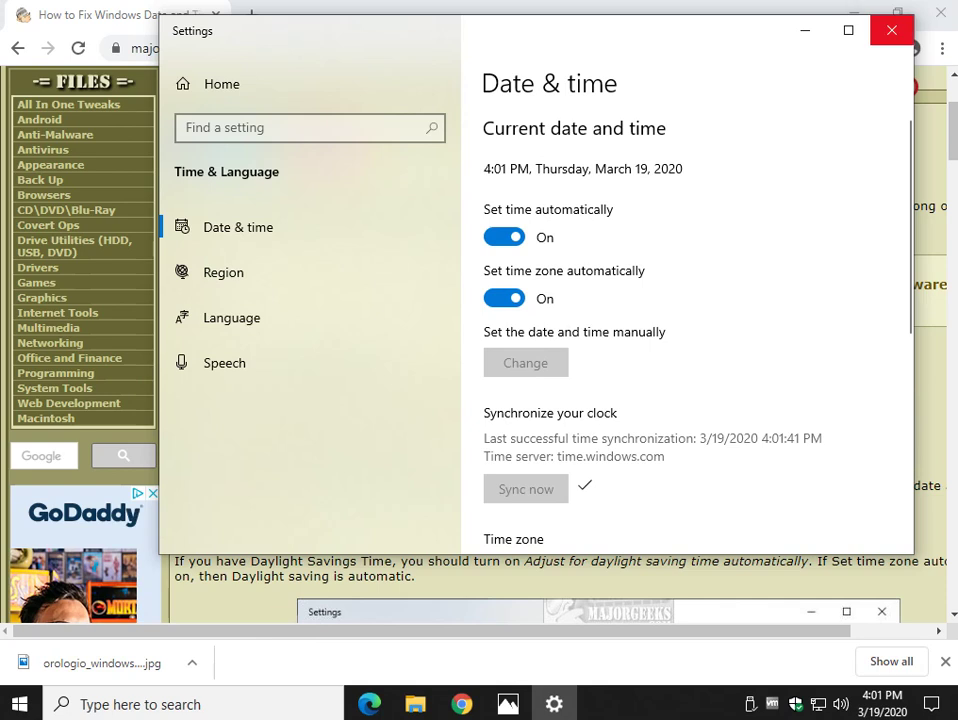
pyautogui.click(891, 30)
# Go to the article's Check Windows Time Service section and open the Services console by running services.msc
pyautogui.scroll(-1, 560, 350)
pyautogui.scroll(-1, 560, 350)
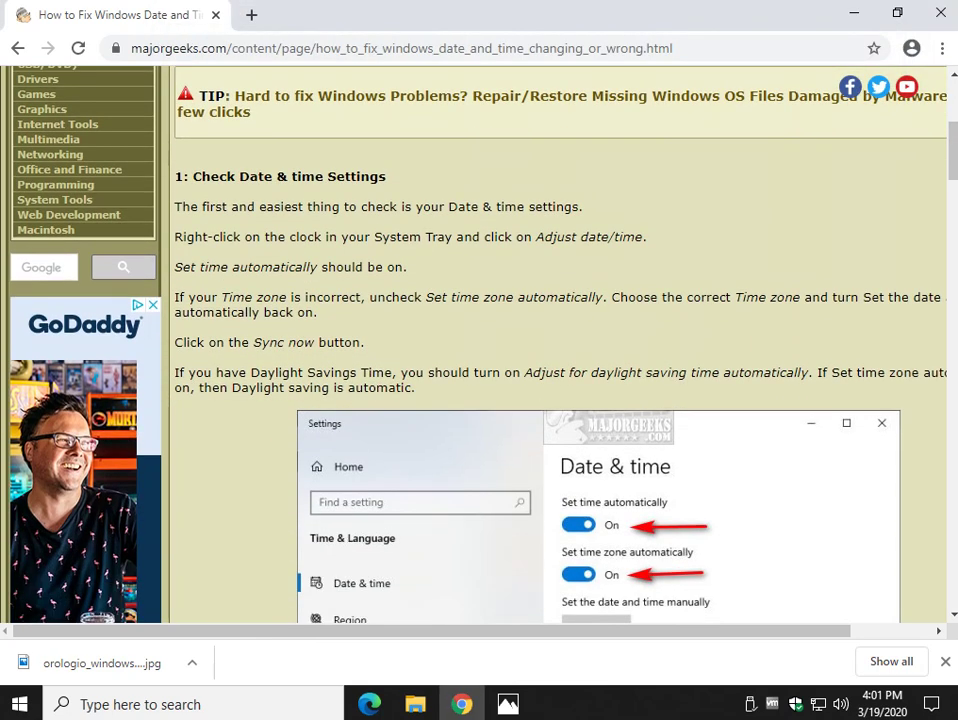
pyautogui.scroll(-1, 560, 350)
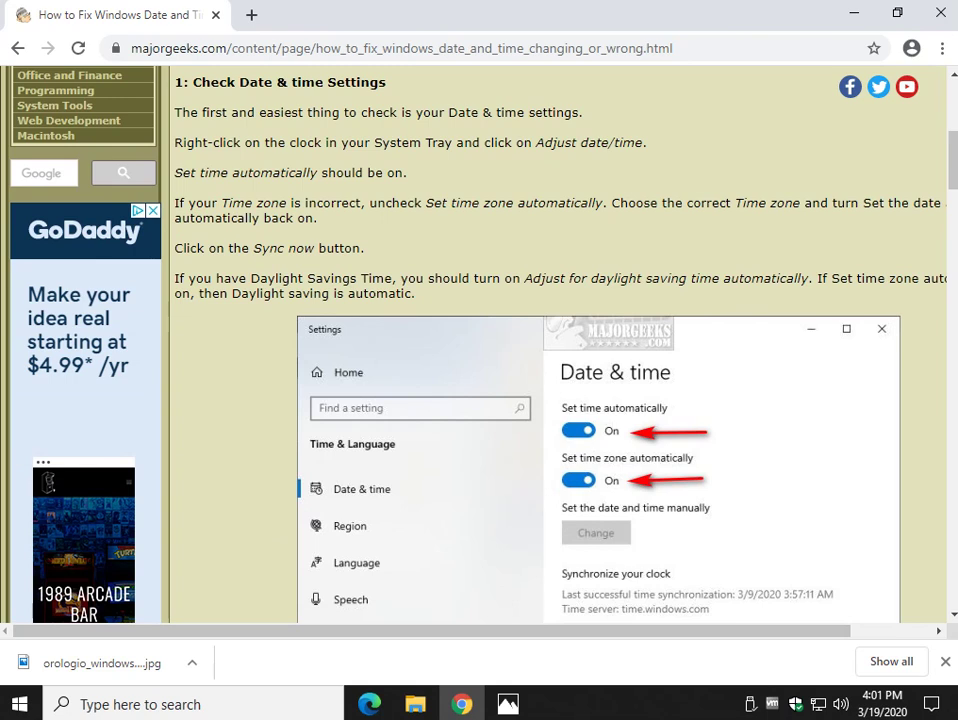
pyautogui.scroll(-6, 560, 350)
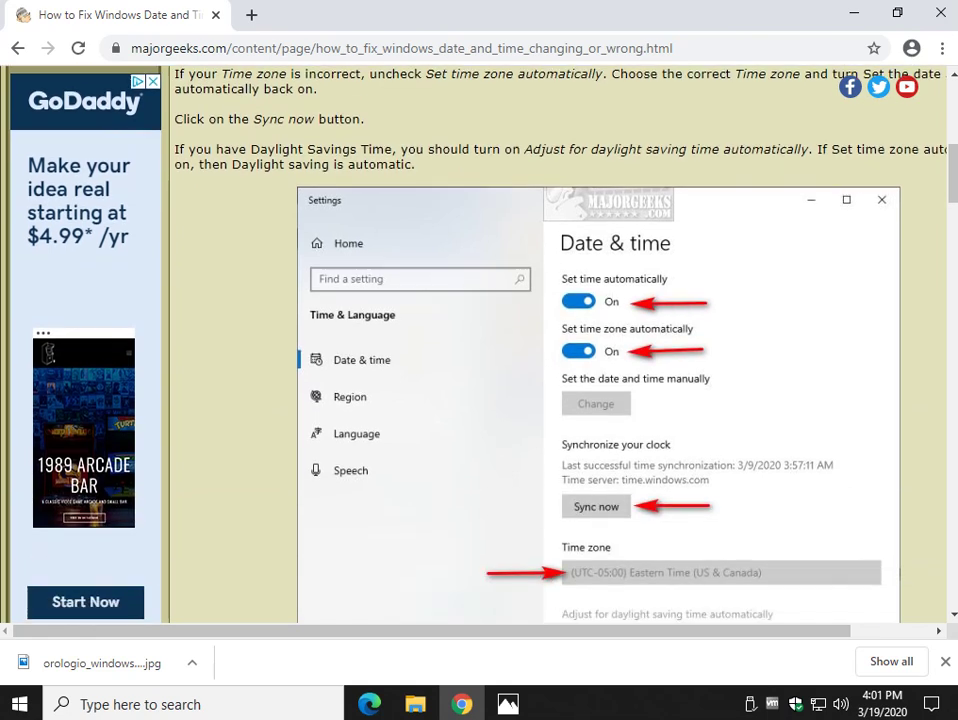
pyautogui.scroll(-1, 560, 350)
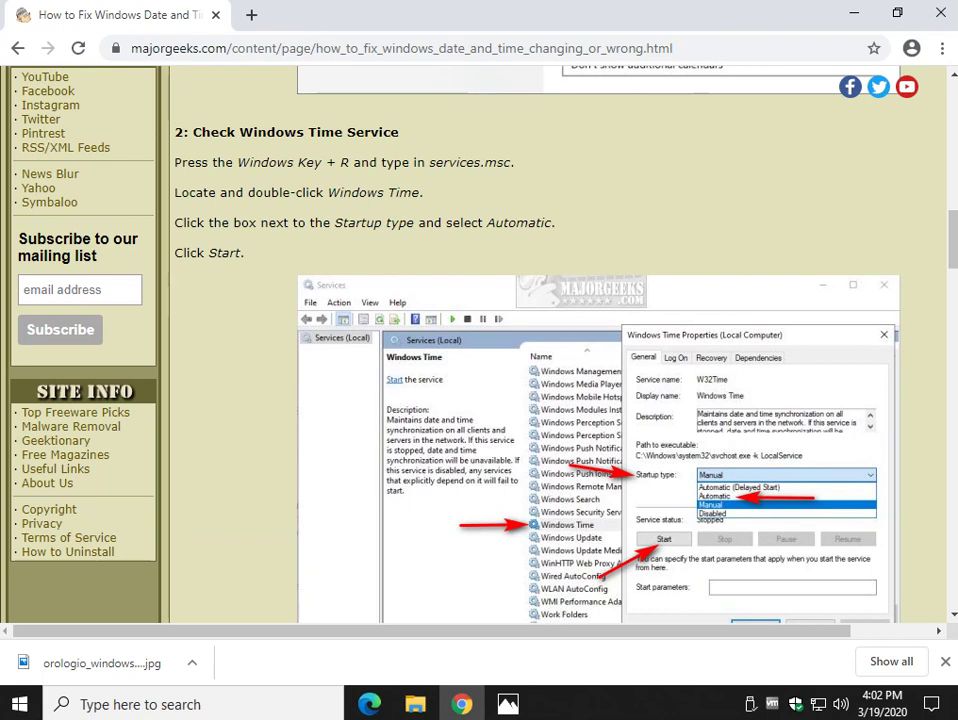
pyautogui.press('super+r')
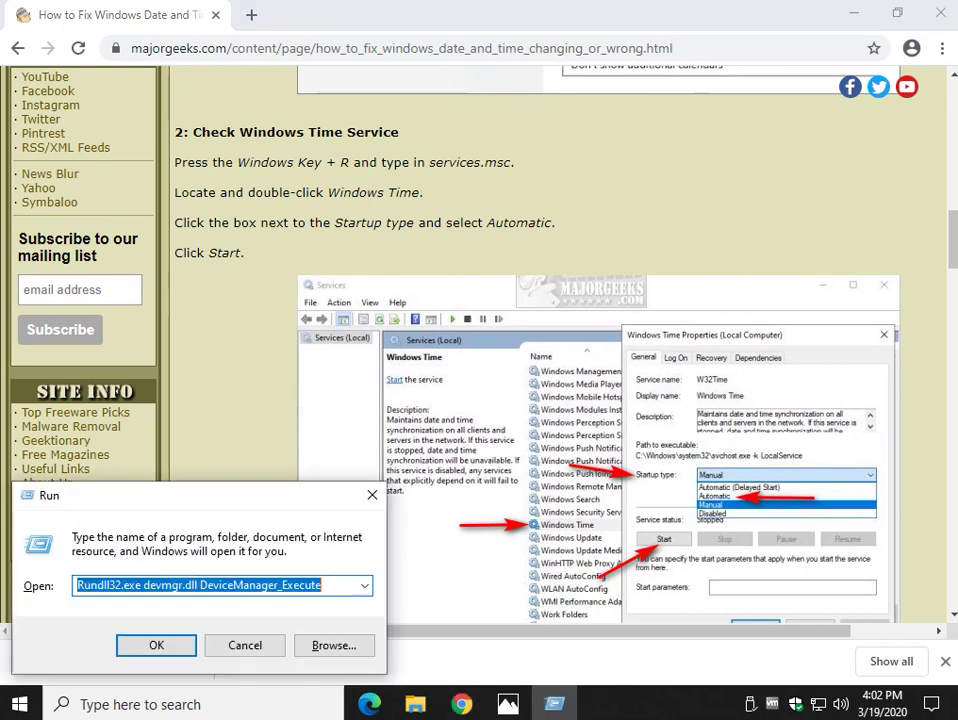
pyautogui.write('services.msc')
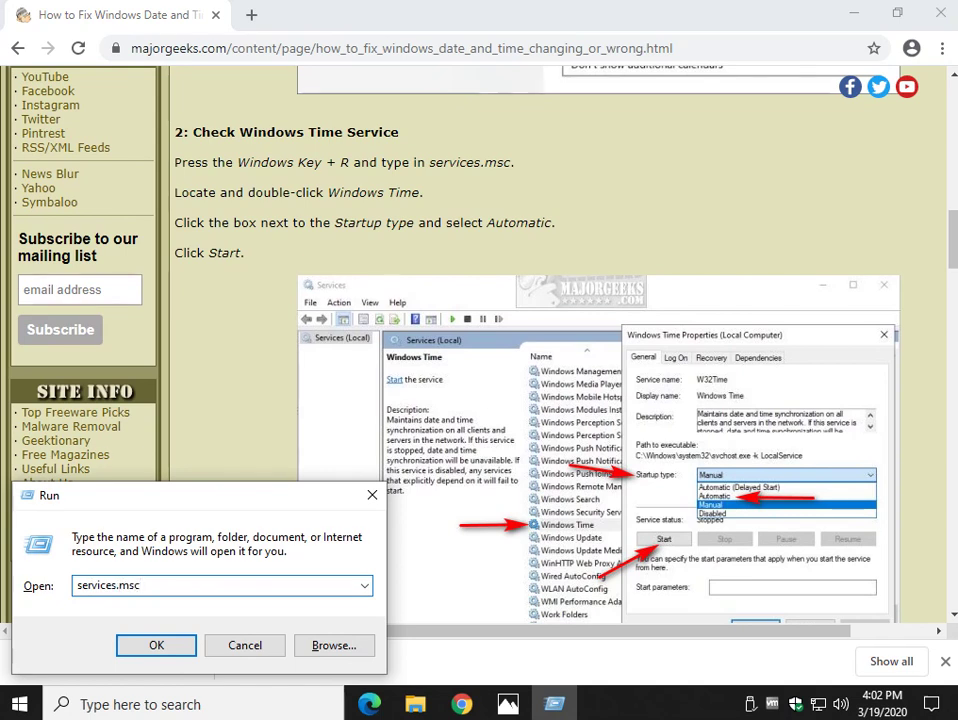
pyautogui.press('Return')
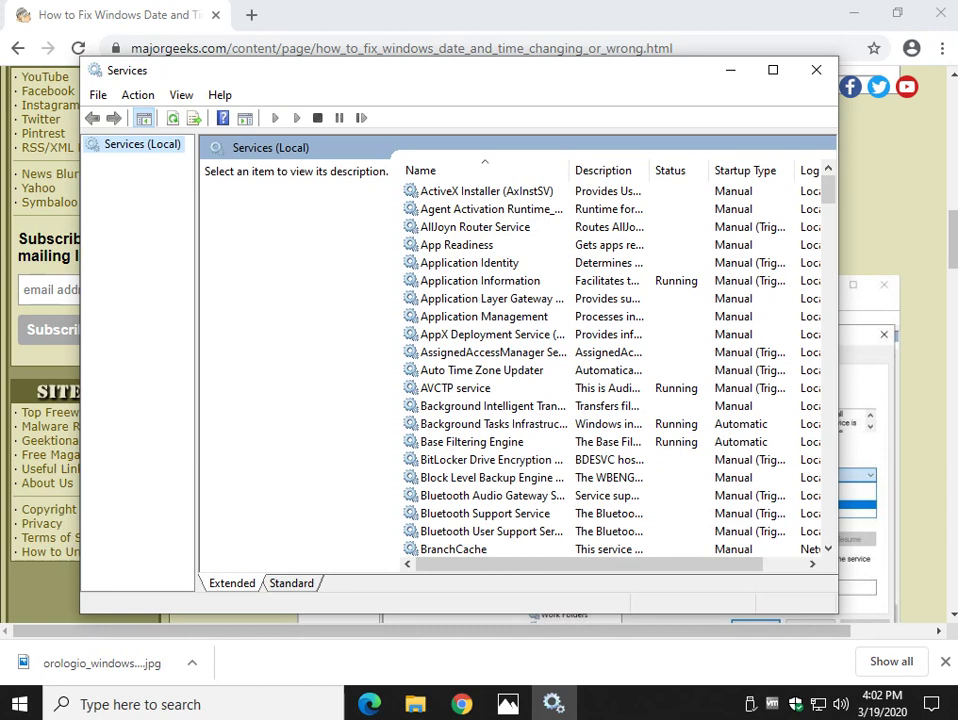
# Find the Windows Time service in the services list and open its properties
pyautogui.moveTo(592, 83); pyautogui.dragTo(613, 65)
pyautogui.scroll(-20, 630, 340)
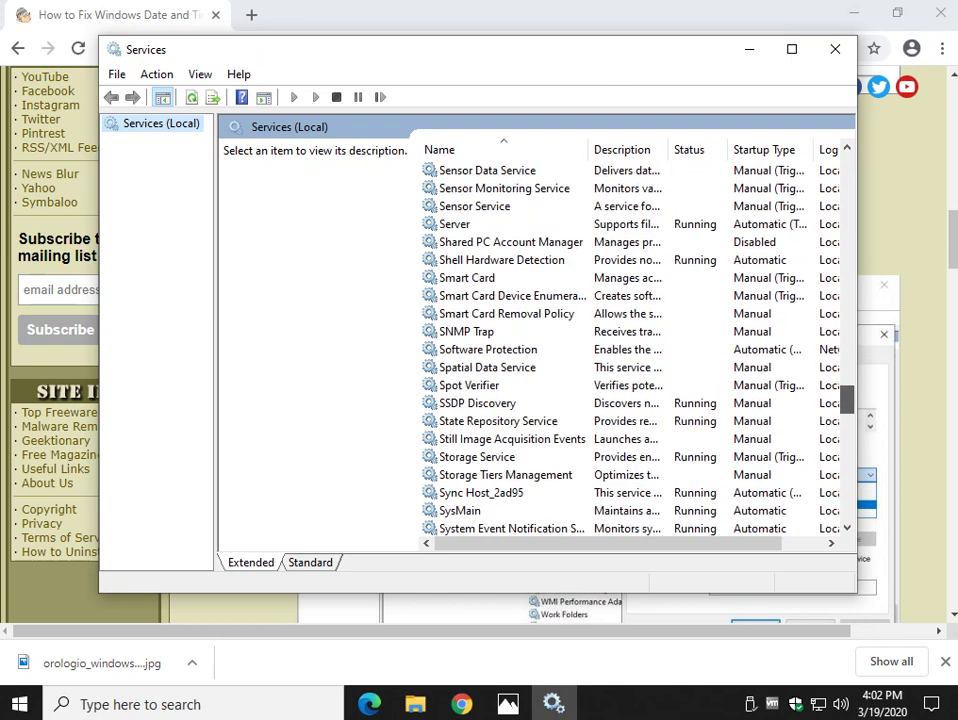
pyautogui.scroll(-8, 630, 340)
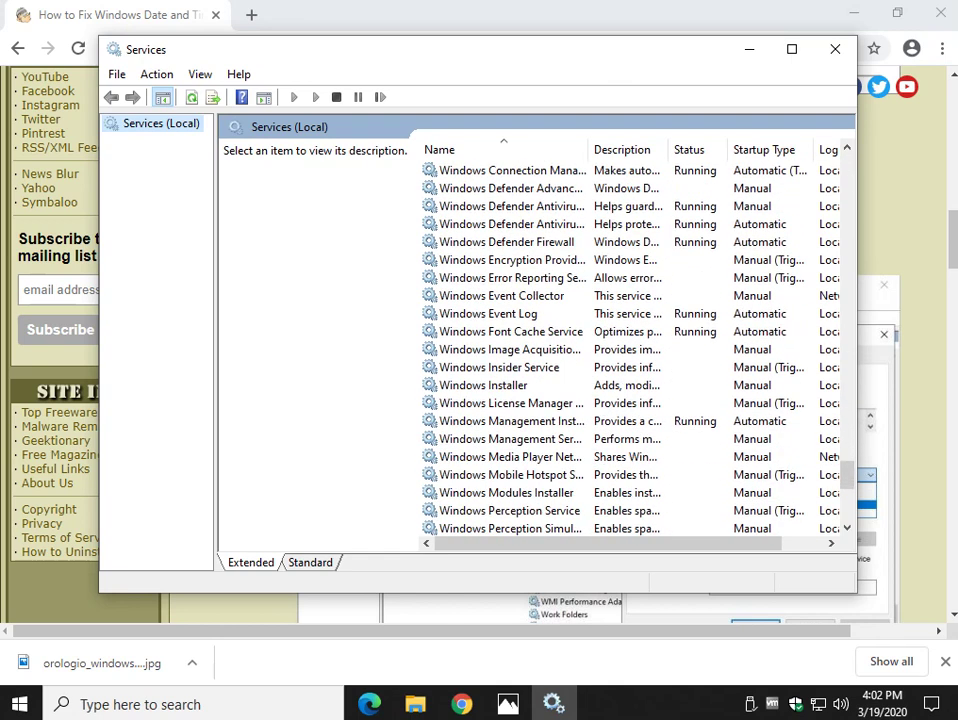
pyautogui.scroll(-1, 630, 340)
pyautogui.doubleClick(476, 385)
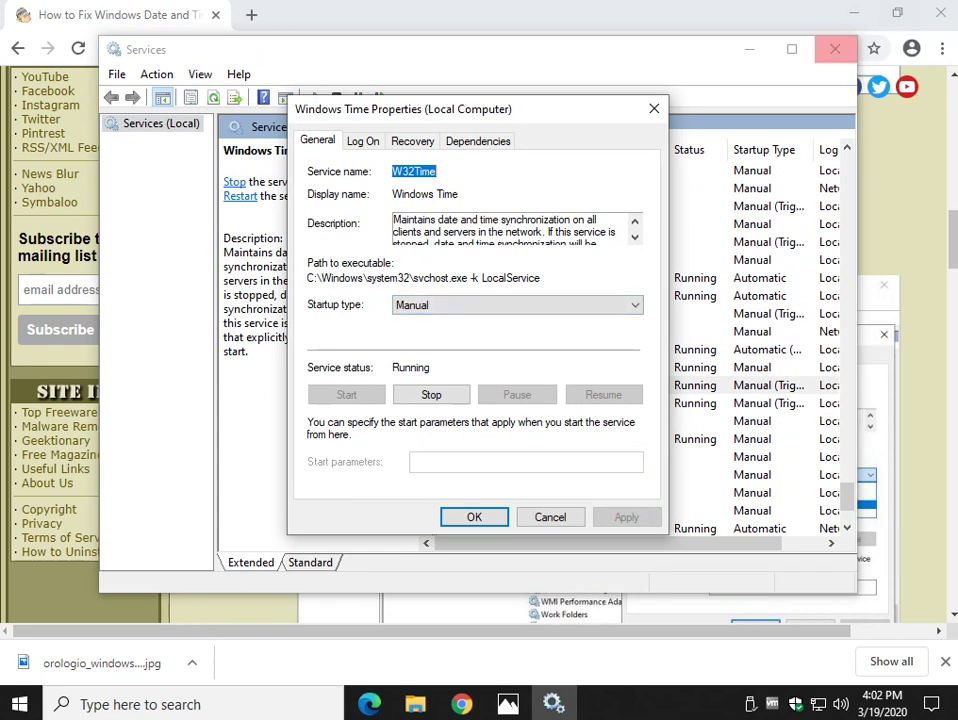
# Switch back to the article in Chrome and view its illustration of the Windows Time service properties
pyautogui.click(835, 49)
pyautogui.press('Return')
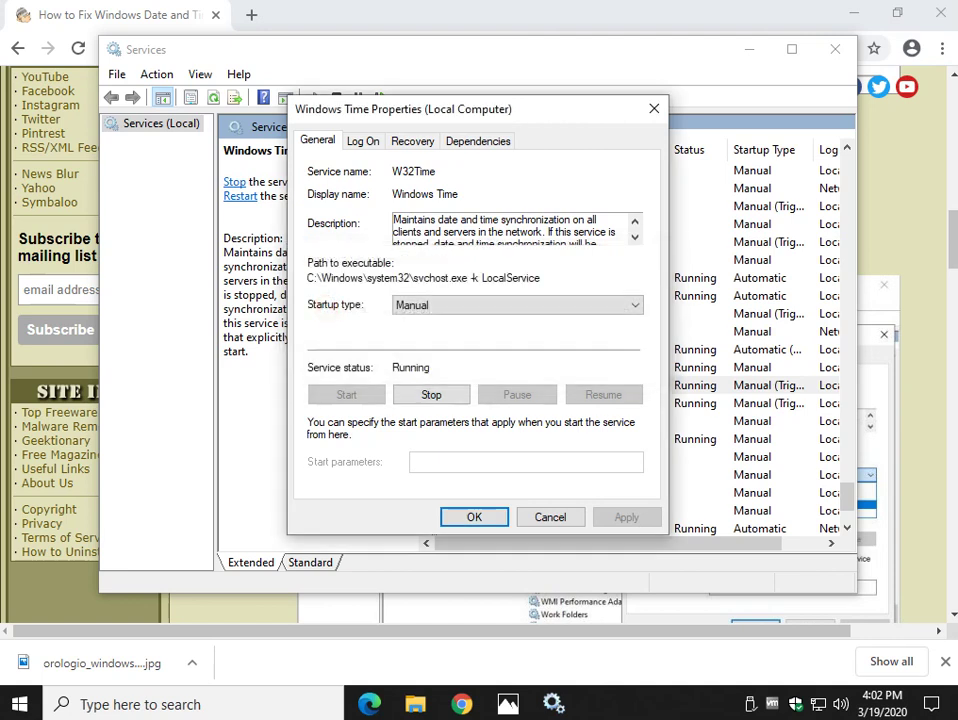
pyautogui.hotkey('alt', 'Tab')
pyautogui.scroll(-1, 558, 350)
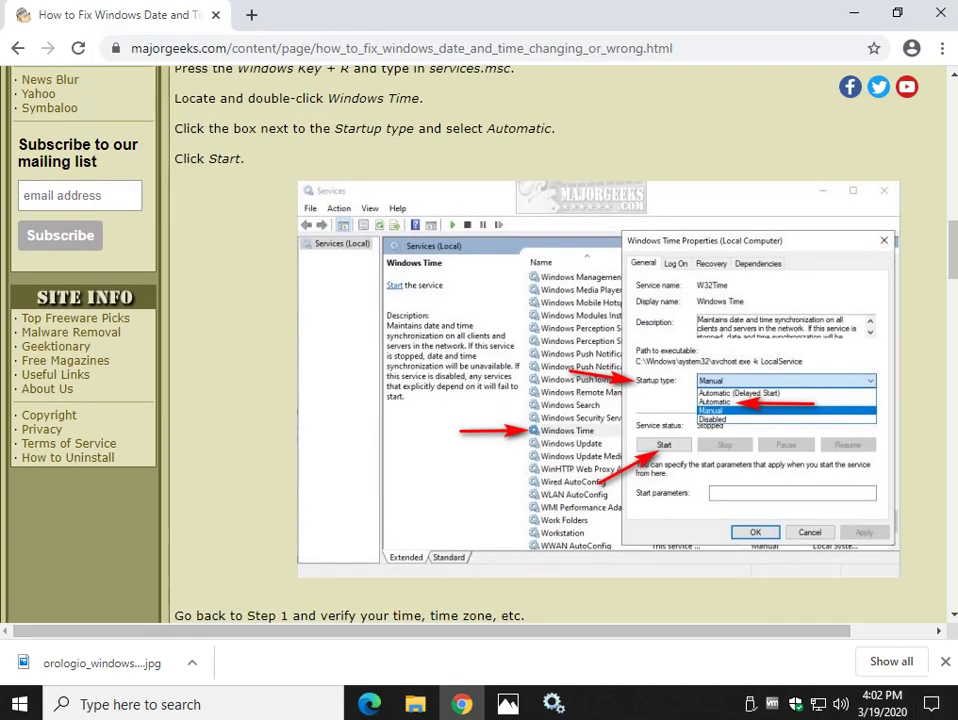
# Switch to the Services console, view the Windows Time service's startup type options in its properties, and close the console
pyautogui.hotkey('alt', 'Tab')
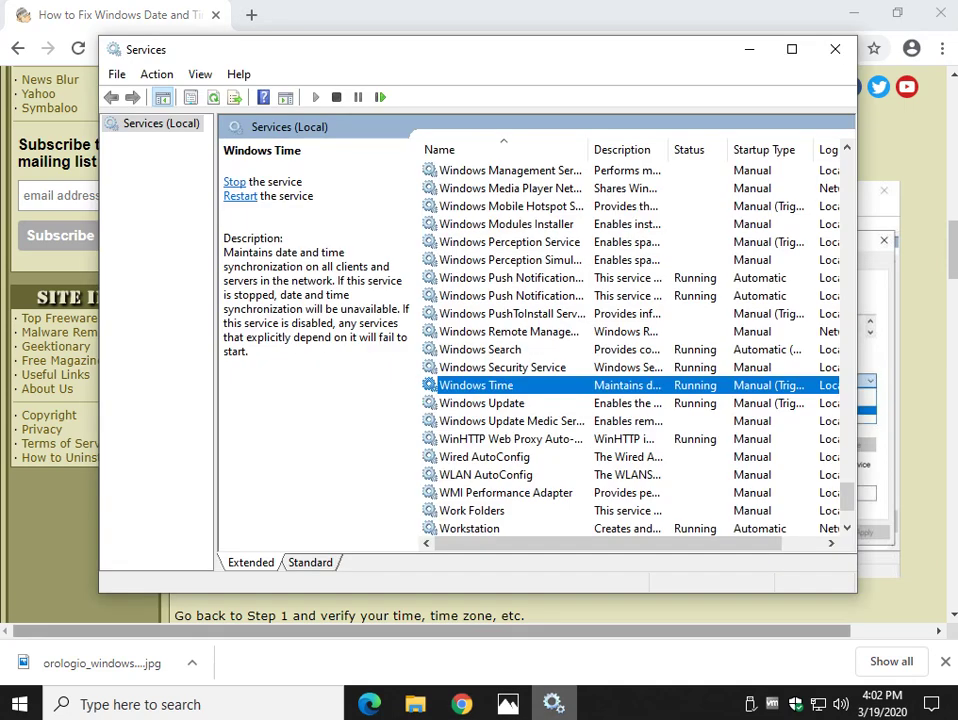
pyautogui.press('Return')
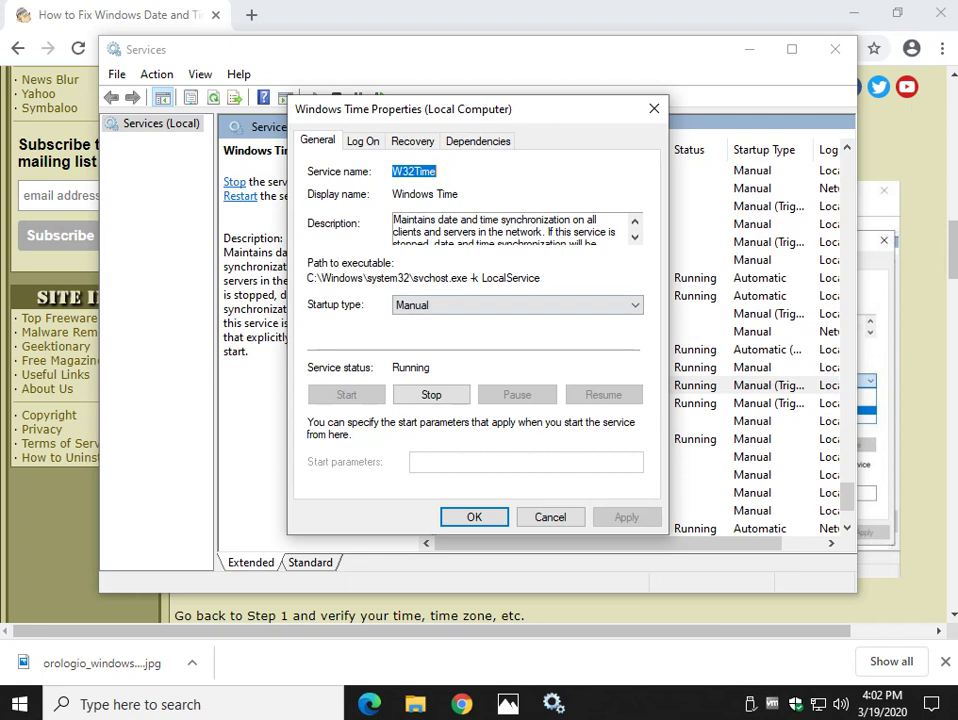
pyautogui.click(516, 305)
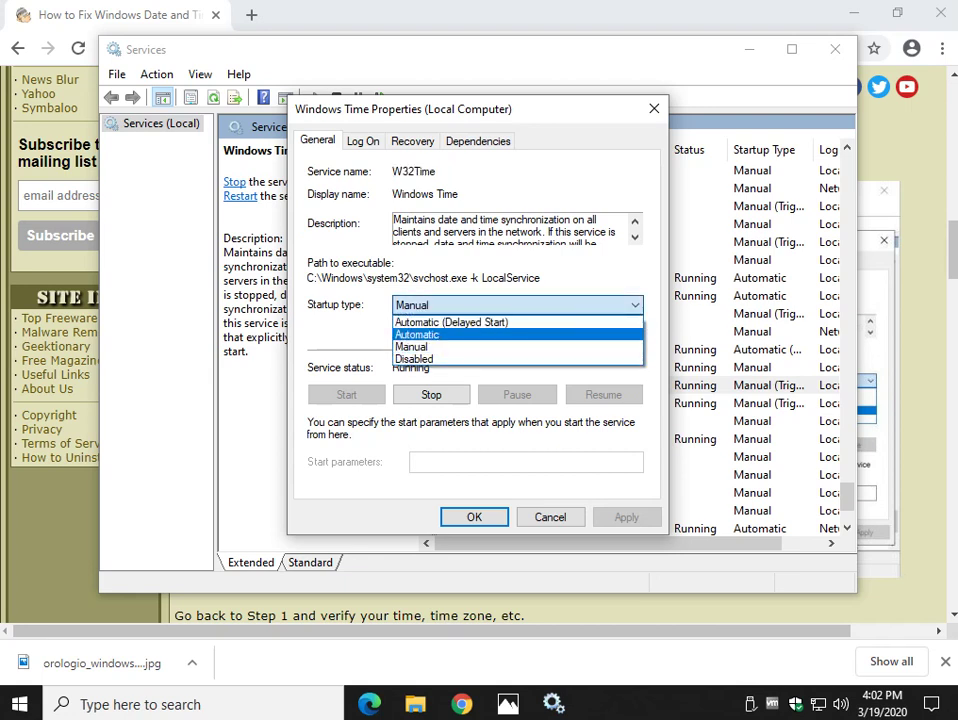
pyautogui.press('Escape')
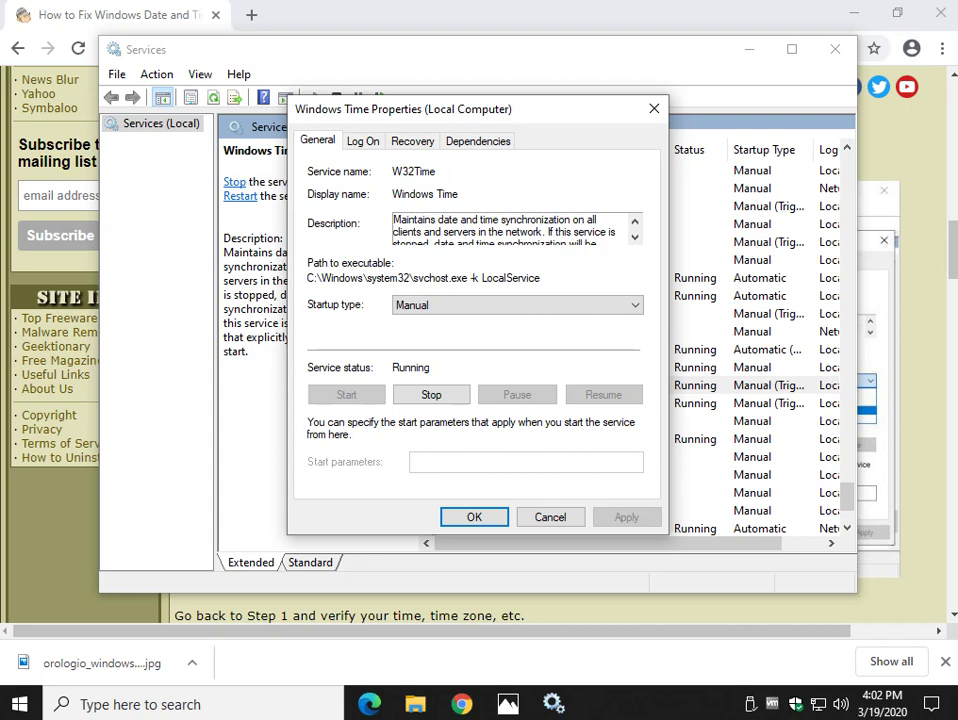
pyautogui.press('Escape')
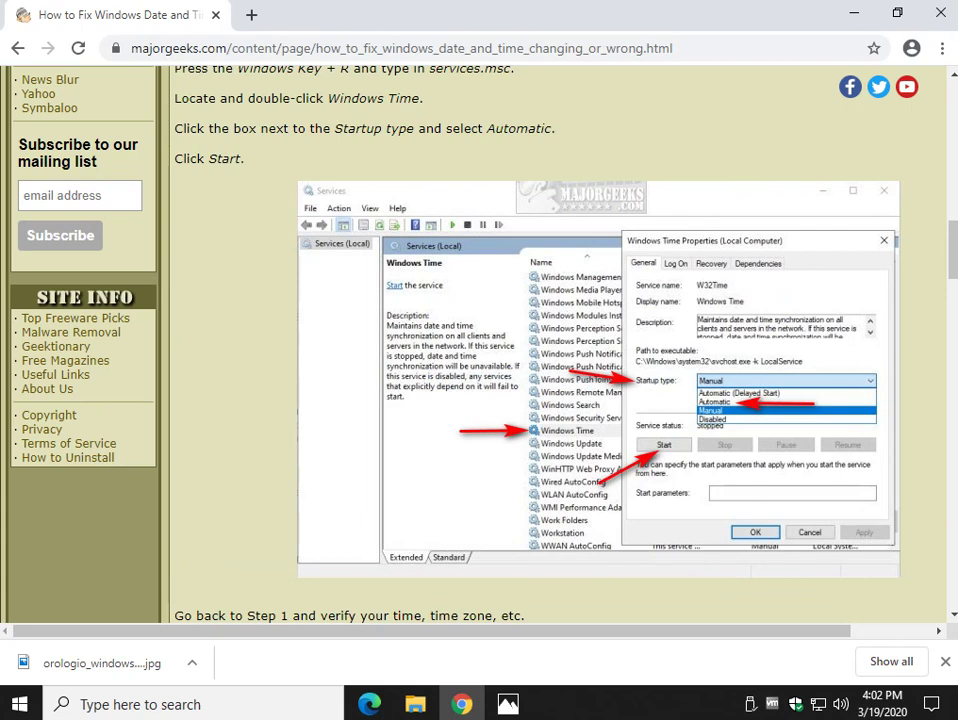
# Return to the article's Check Date & time Settings section and view the clock and calendar from the taskbar, then dismiss them
pyautogui.scroll(-3, 560, 340)
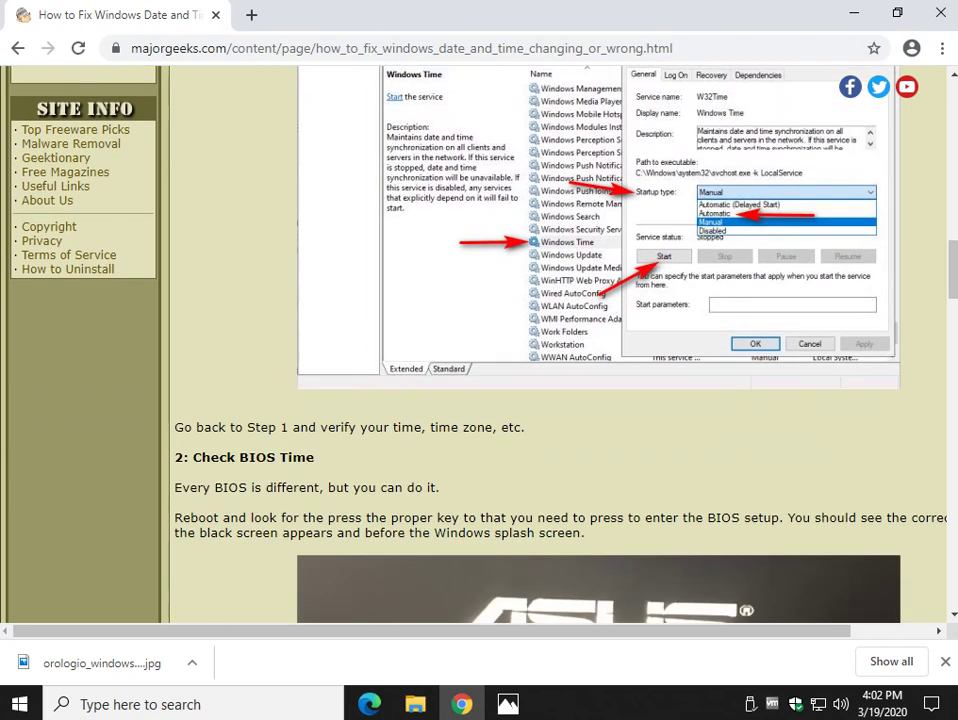
pyautogui.scroll(15, 560, 340)
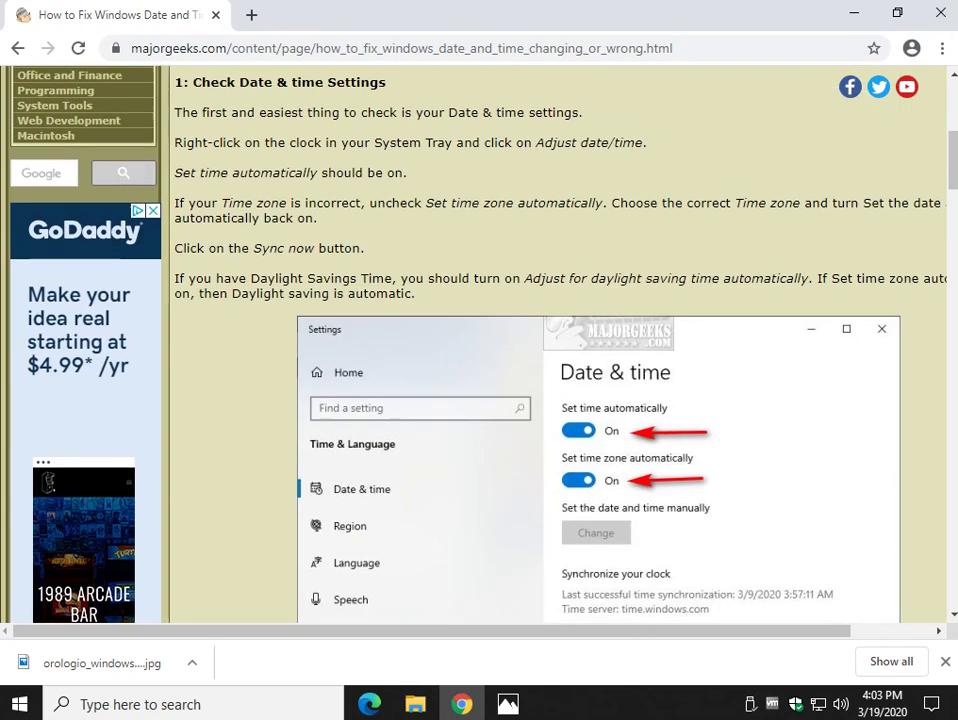
pyautogui.click(882, 703)
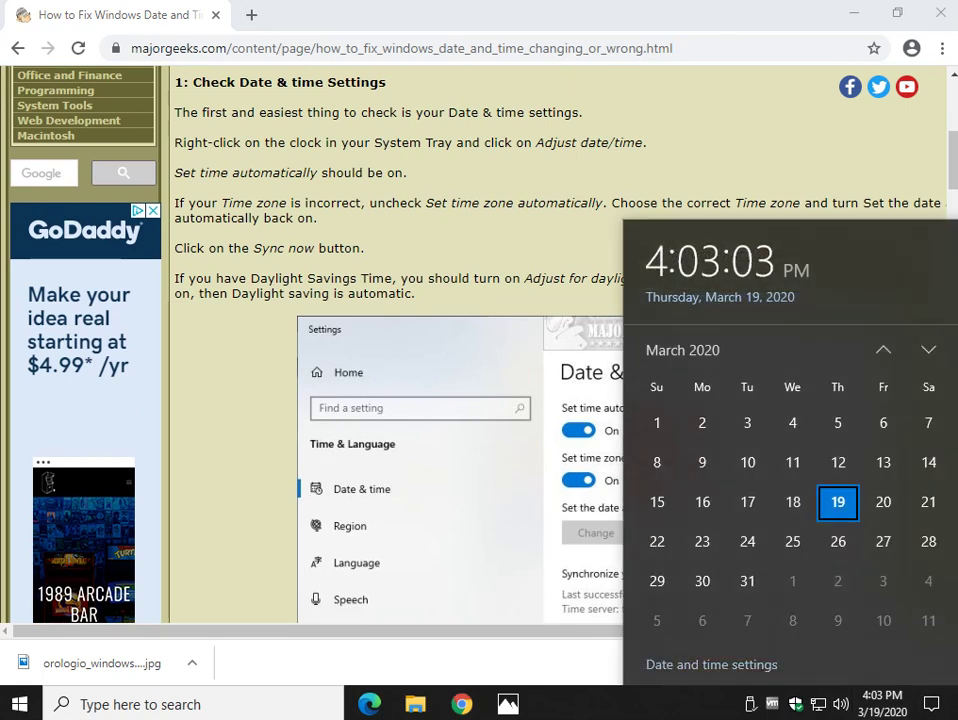
pyautogui.press('Escape')
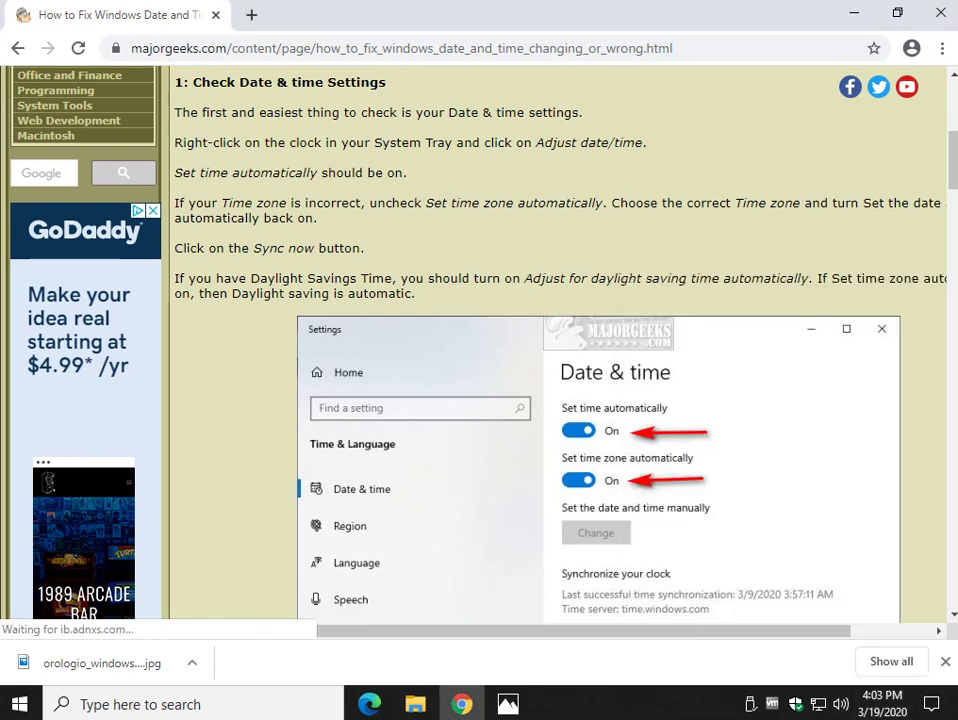
# Read the article's Check BIOS Time section, including the boot-screen key illustration and the UEFI BIOS Utility screenshot
pyautogui.scroll(-3, 560, 340)
pyautogui.scroll(-10, 560, 340)
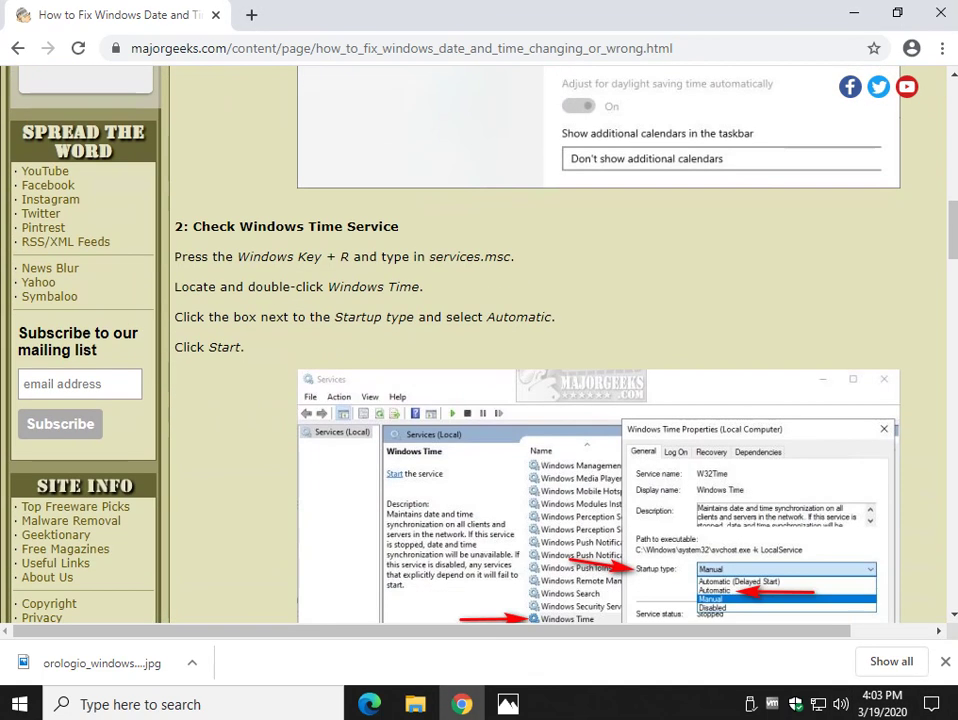
pyautogui.scroll(-4, 560, 340)
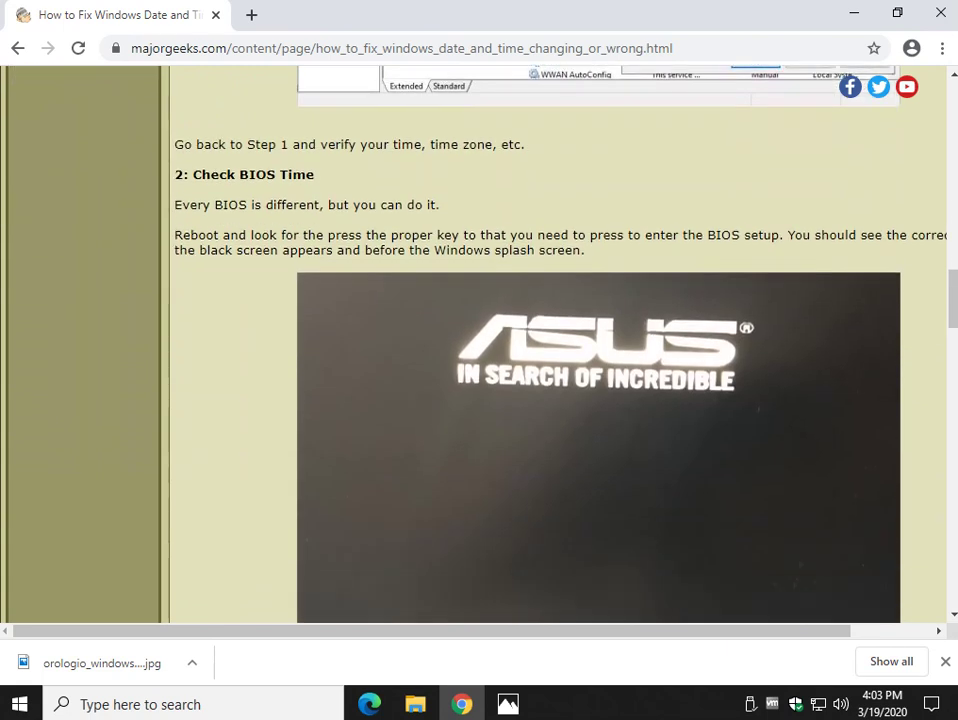
pyautogui.scroll(-1, 560, 340)
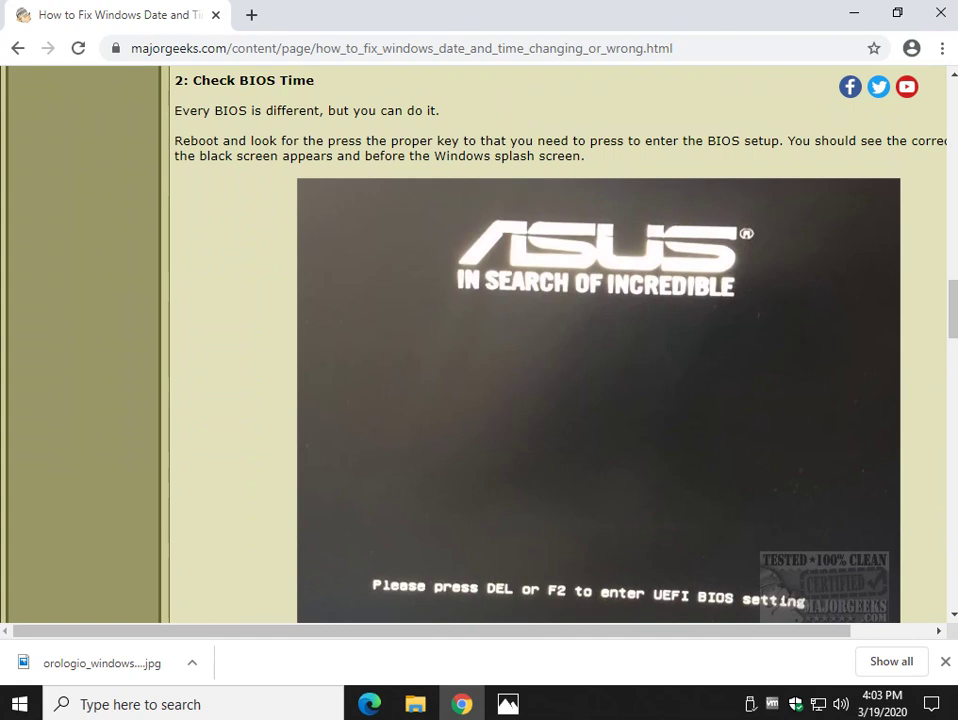
pyautogui.scroll(-1, 479, 340)
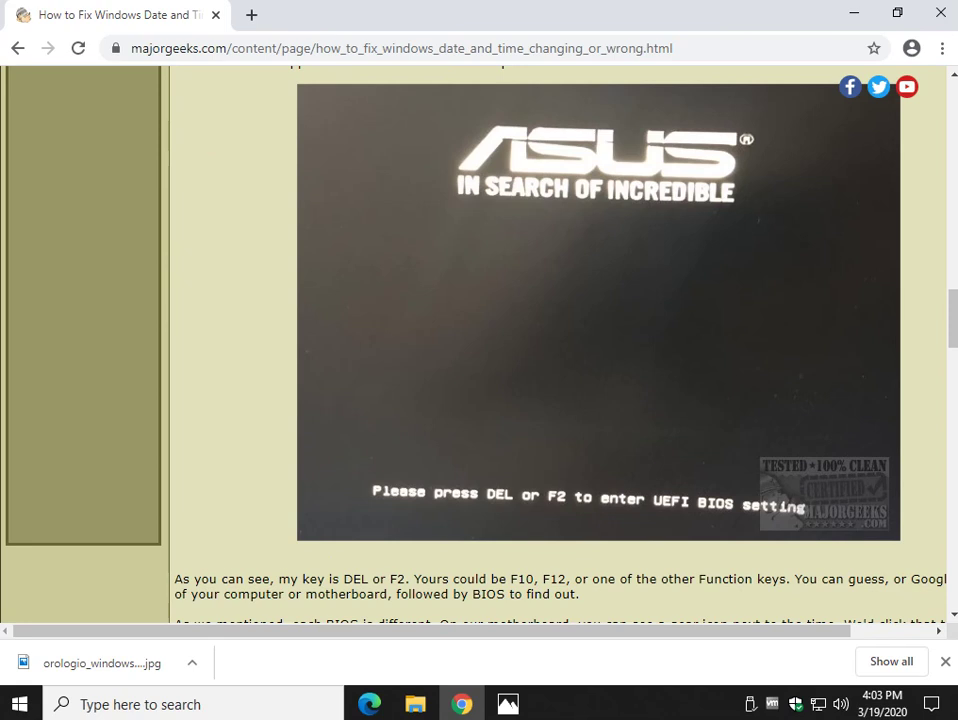
pyautogui.scroll(-2, 479, 340)
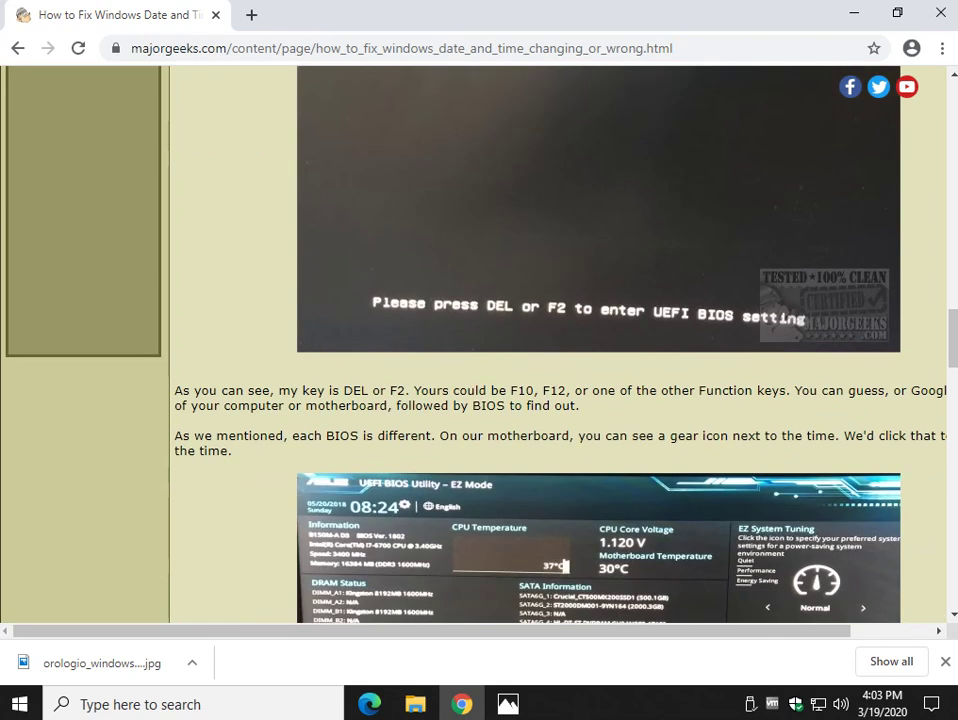
pyautogui.scroll(-3, 479, 340)
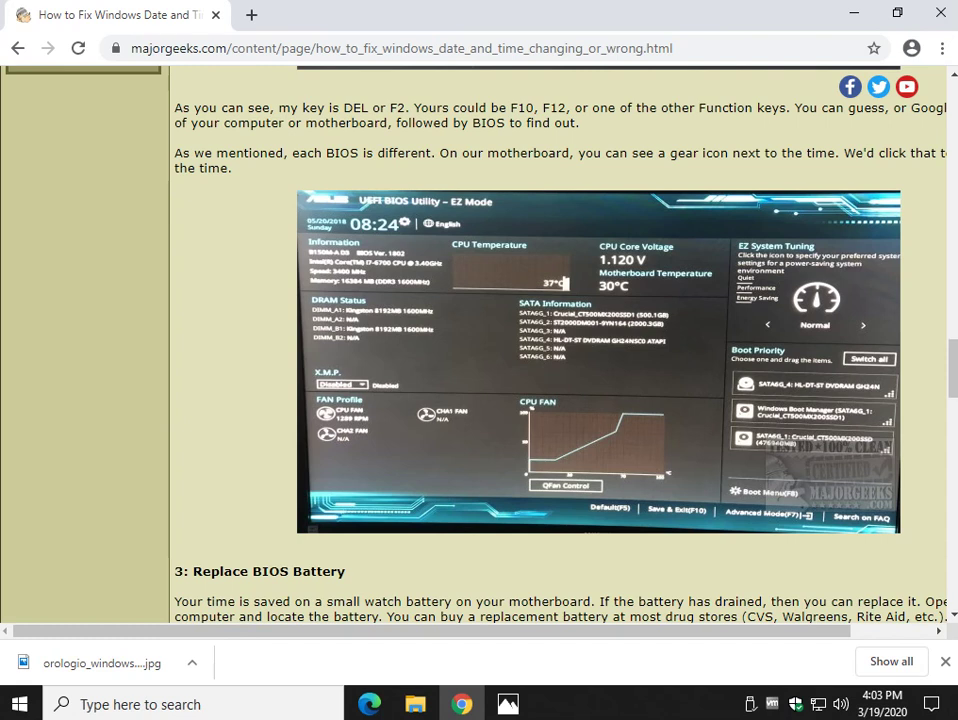
pyautogui.scroll(10, 558, 345)
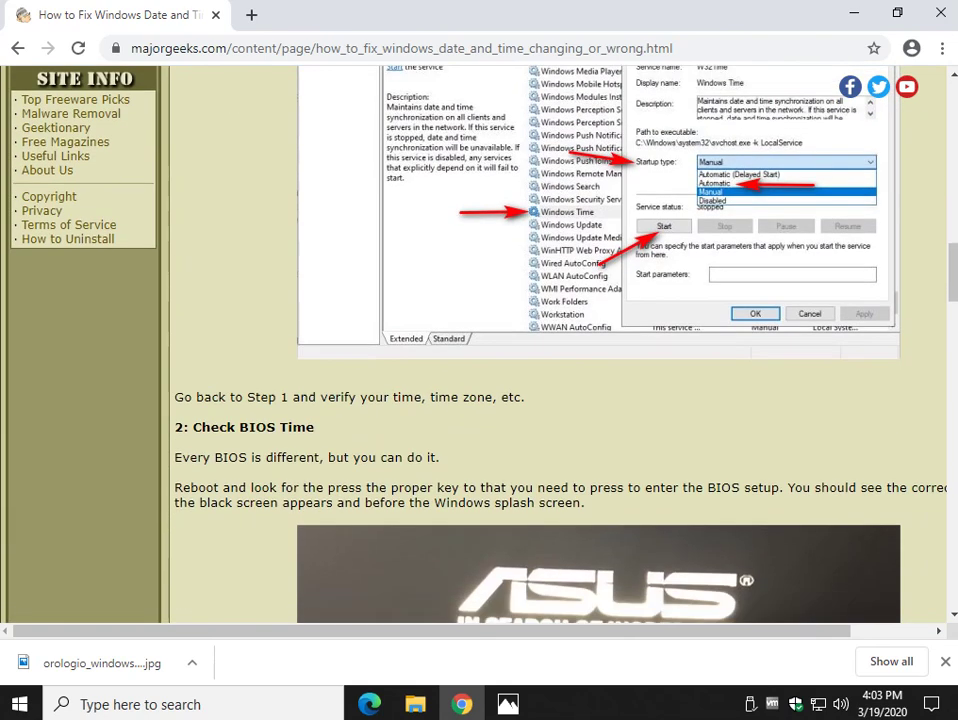
pyautogui.scroll(-7, 558, 345)
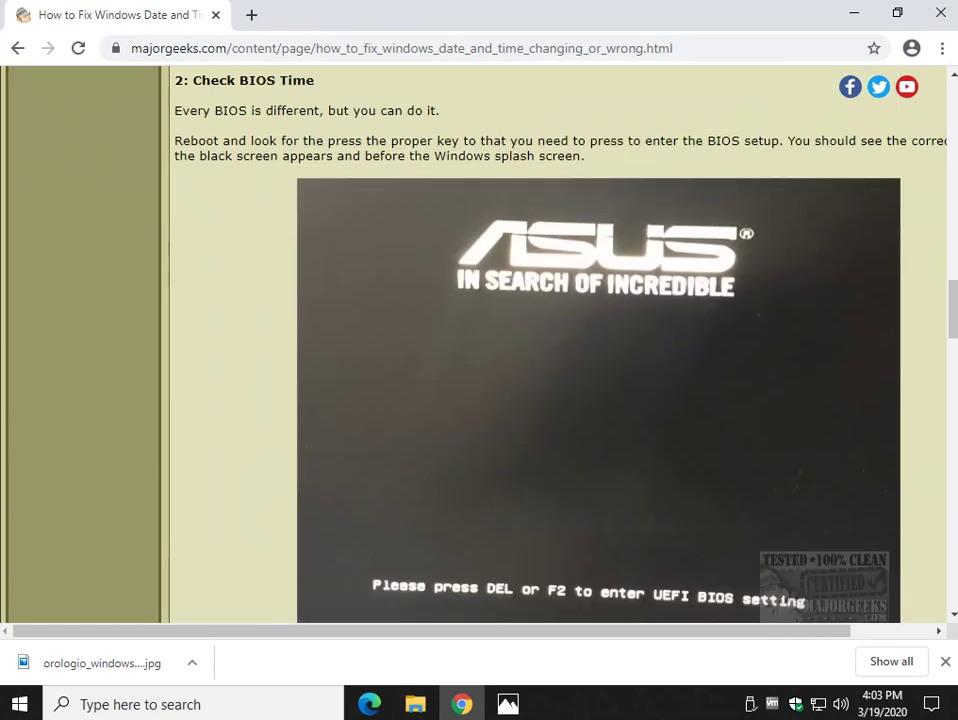
pyautogui.scroll(-9, 558, 345)
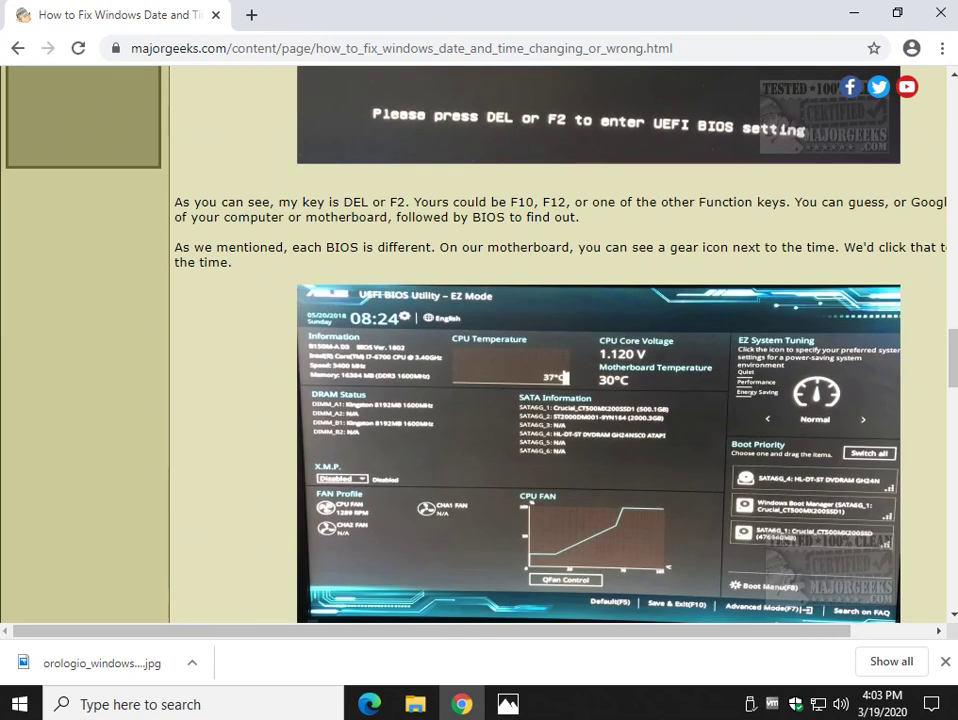
pyautogui.scroll(-6, 558, 345)
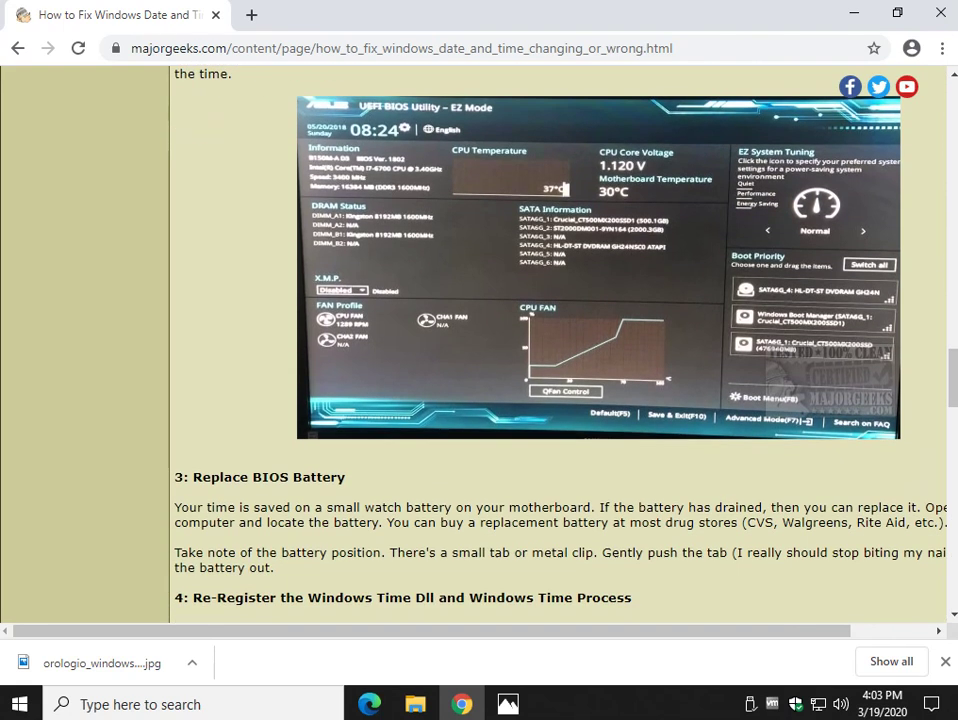
# Go to the article's Replace BIOS Battery section, view the BIOS Battery.jpg picture in Photos, and close it
pyautogui.scroll(2, 558, 345)
pyautogui.scroll(-4, 558, 345)
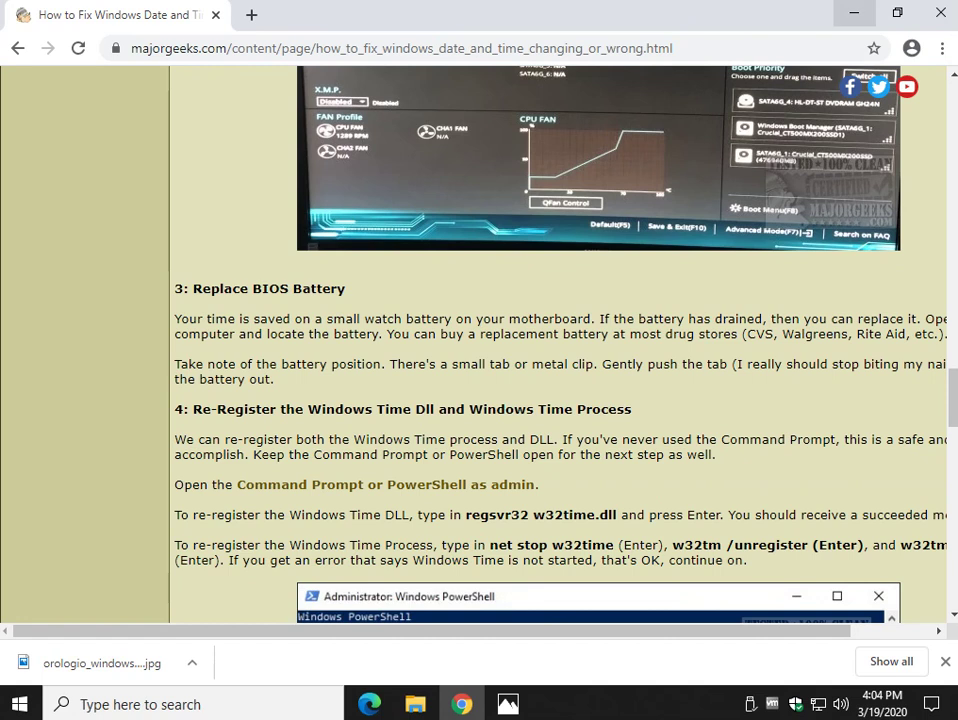
pyautogui.click(508, 704)
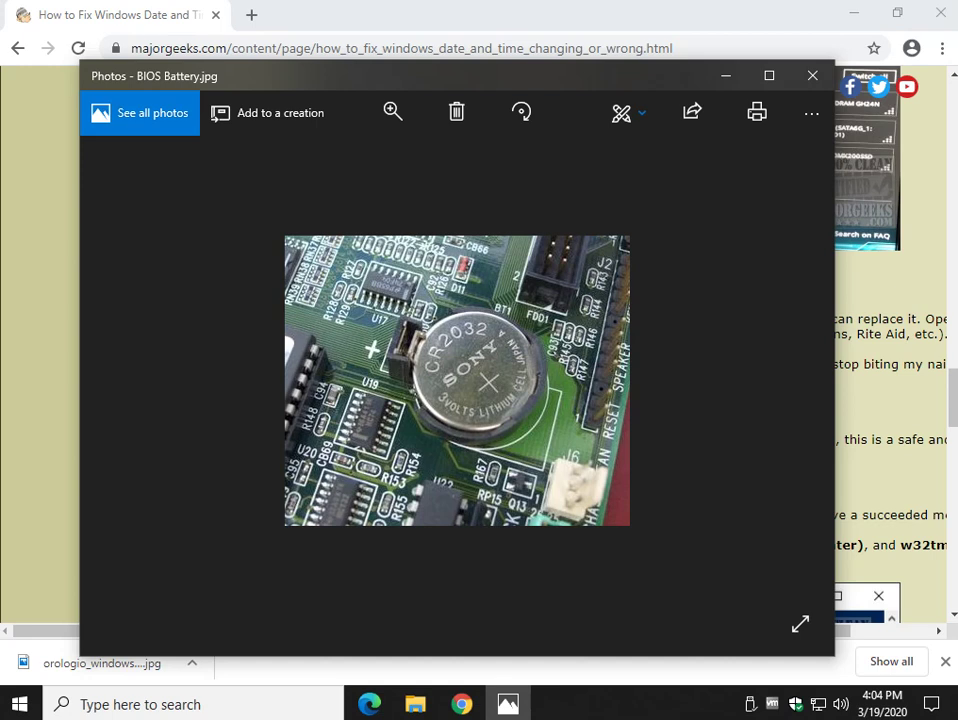
pyautogui.click(812, 75)
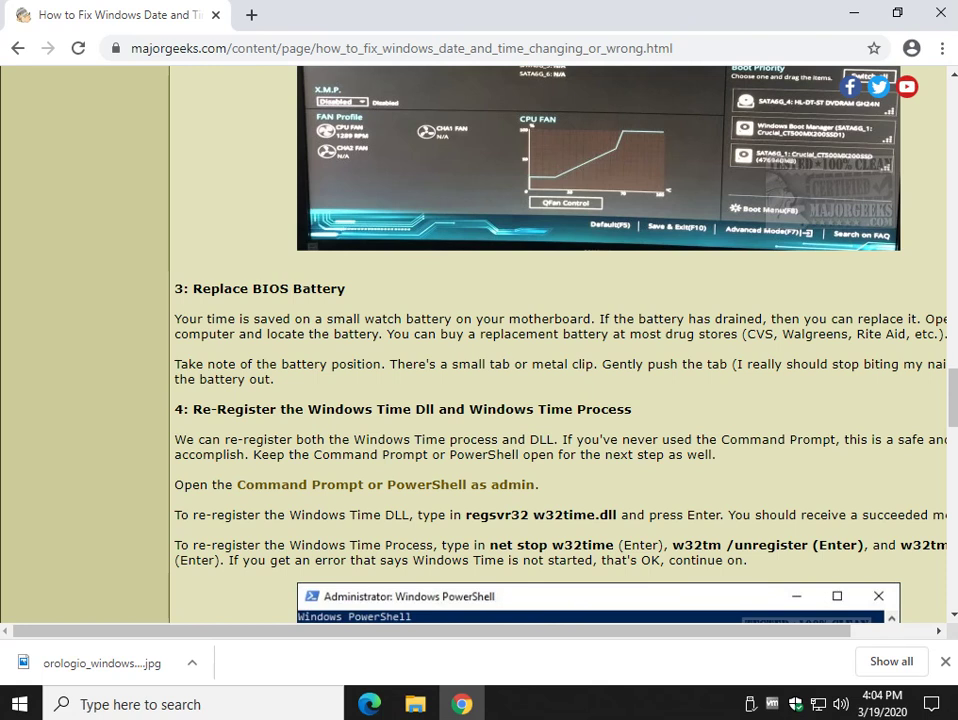
# Read the battery position note and show the full width of the Re-Register the Windows Time Dll and Windows Time Process section
pyautogui.scroll(-1, 560, 345)
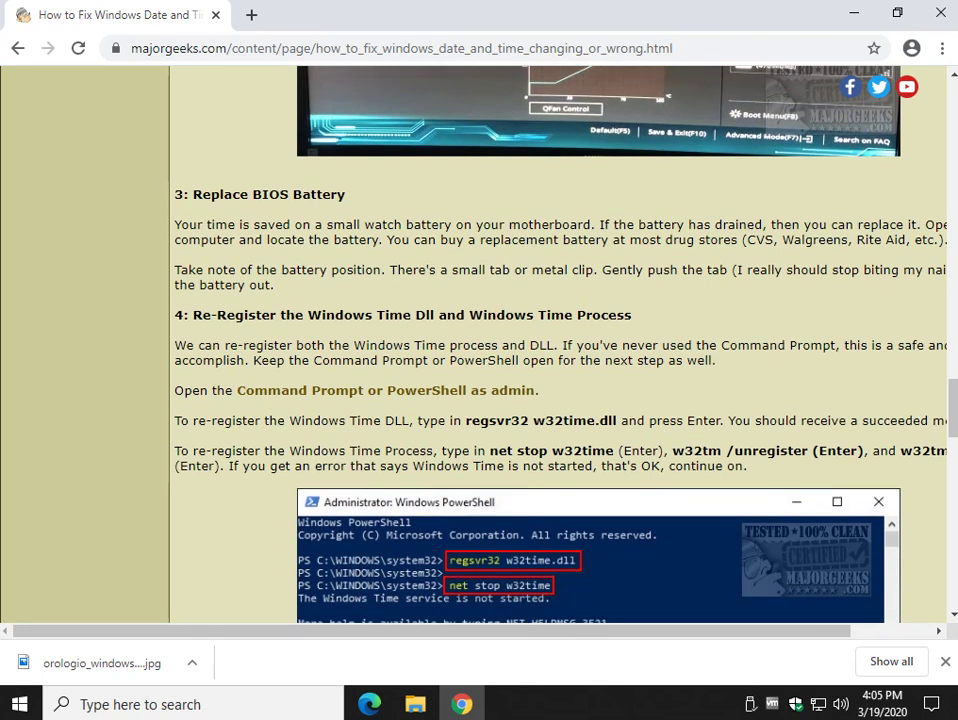
pyautogui.moveTo(175, 255); pyautogui.dragTo(437, 270)
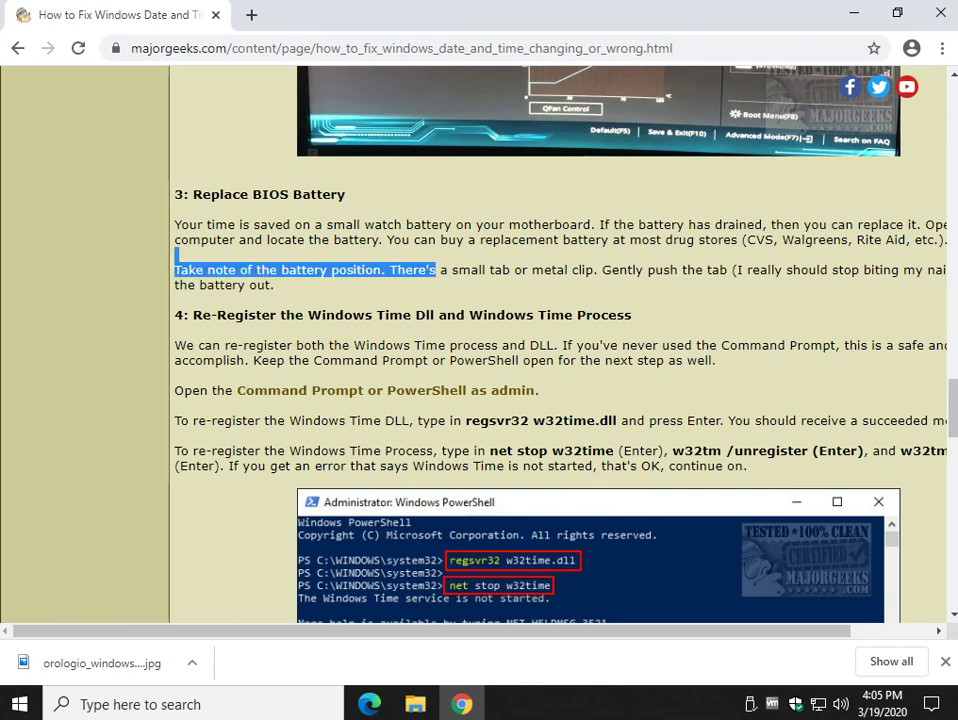
pyautogui.click(437, 270)
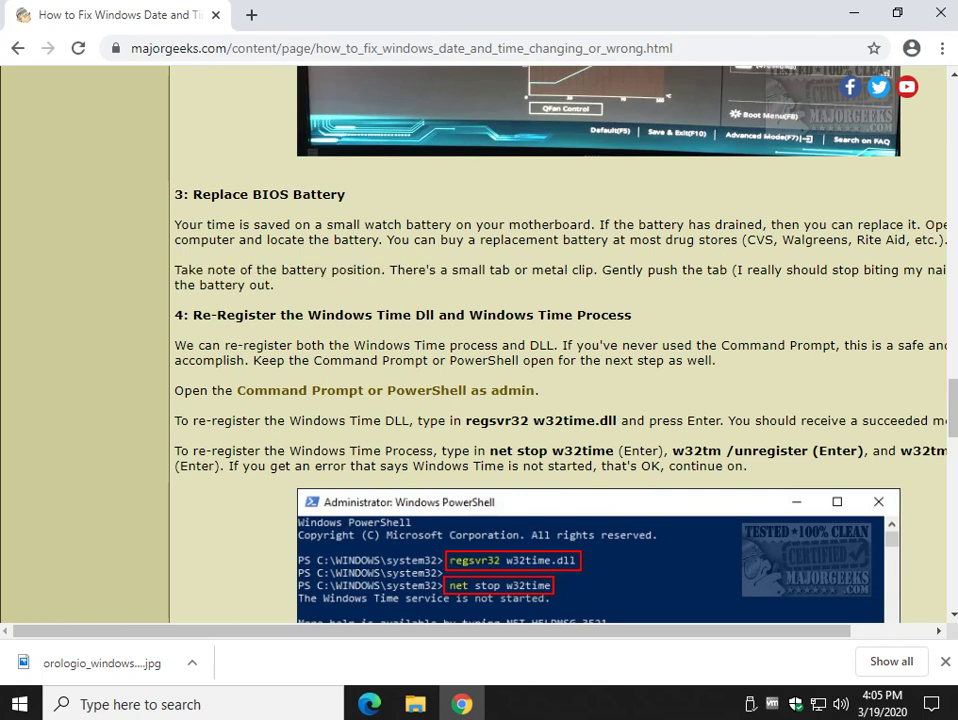
pyautogui.scroll(-1, 560, 340)
pyautogui.scroll(-1, 560, 340)
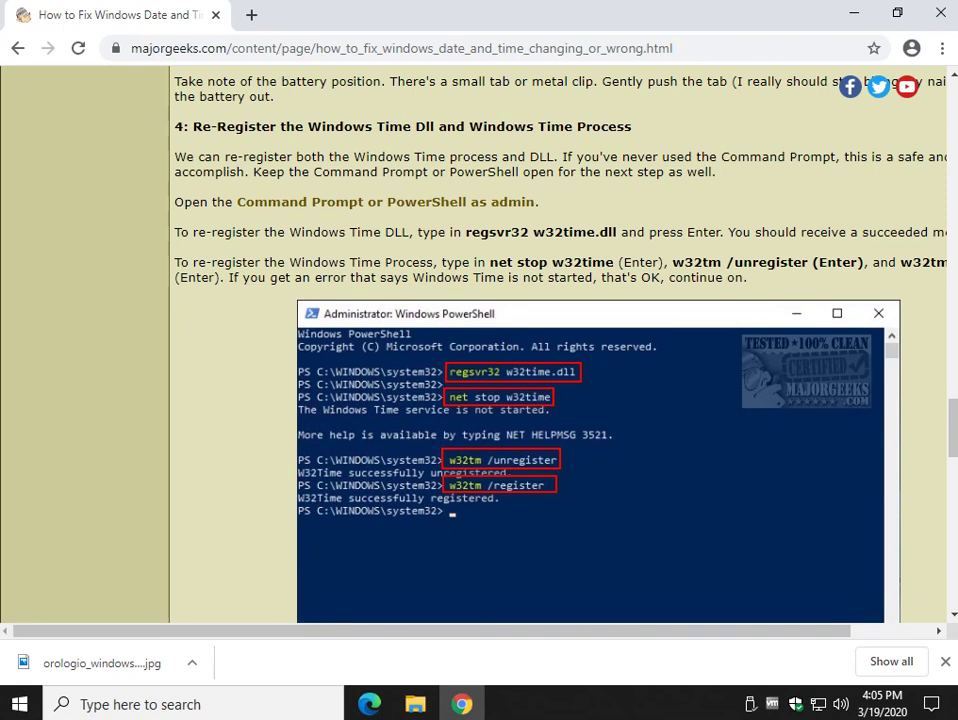
pyautogui.hscroll(2, 480, 340)
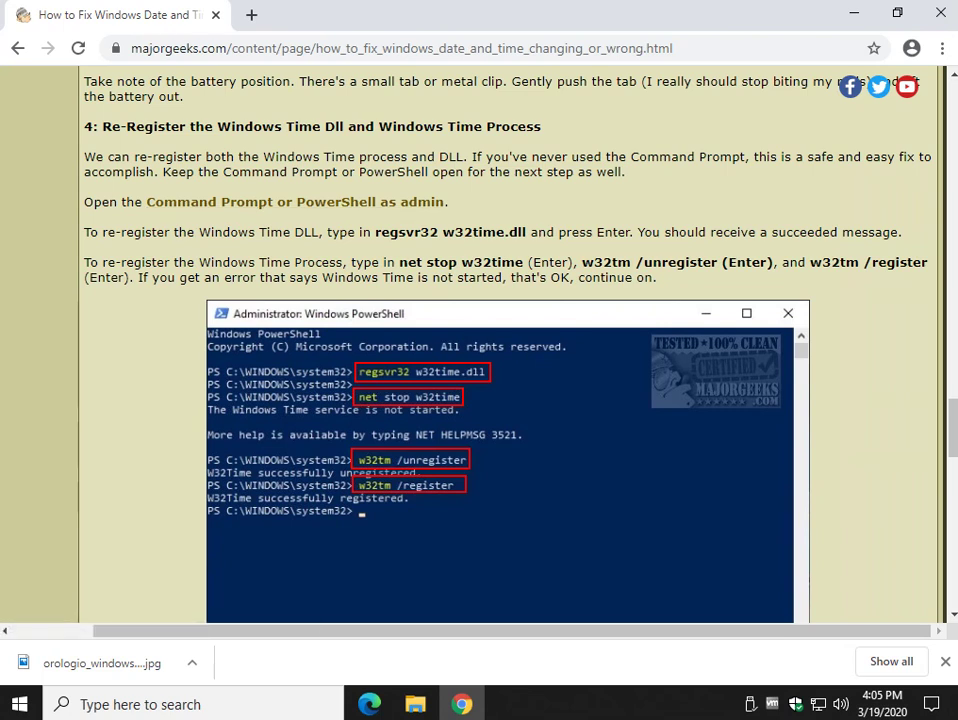
# Open Windows PowerShell as administrator, allow it to make changes, and place its window below the article's instructions
pyautogui.press('super+x')
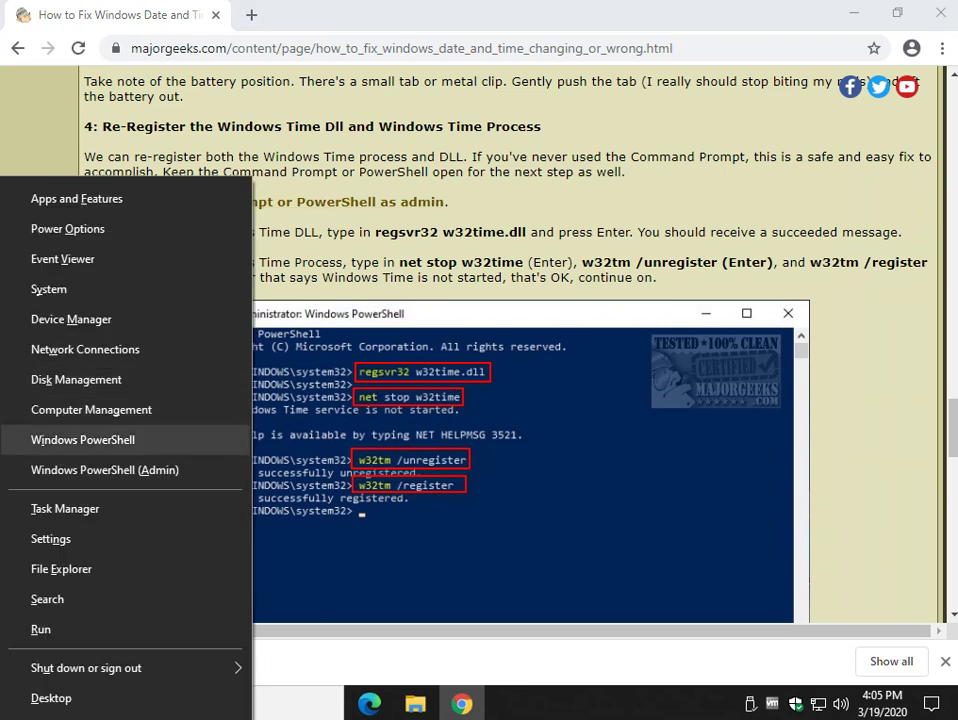
pyautogui.press('Down')
pyautogui.press('Return')
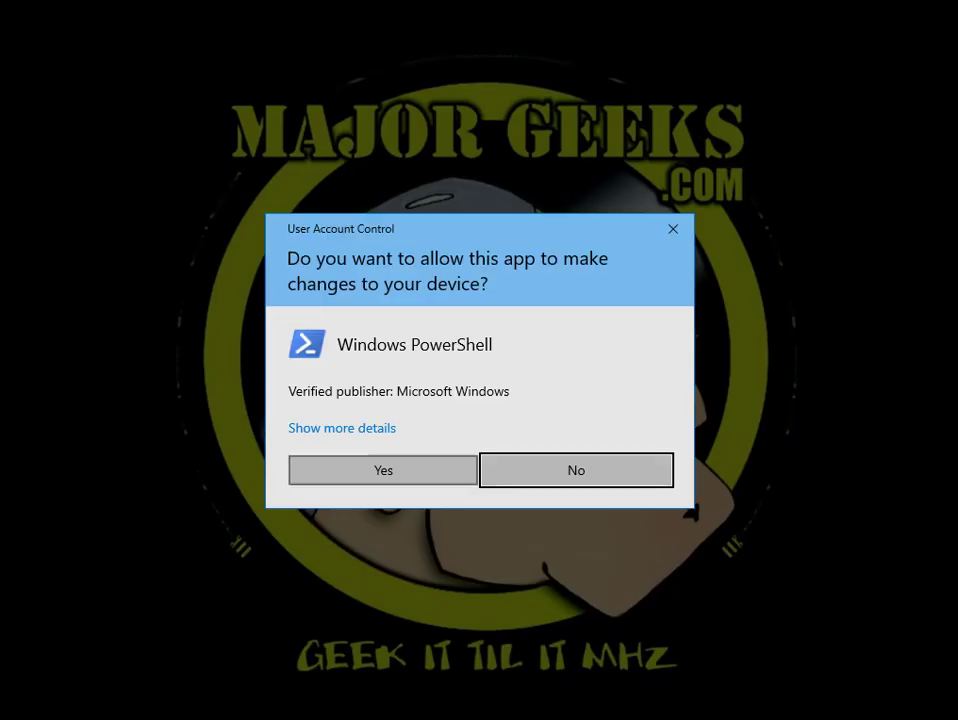
pyautogui.click(383, 470)
pyautogui.moveTo(446, 43); pyautogui.dragTo(532, 285)
# Copy regsvr32 w32time.dll from the article in Chrome, run it in PowerShell to re-register the Windows Time DLL, and dismiss the message
pyautogui.hotkey('alt', 'Tab')
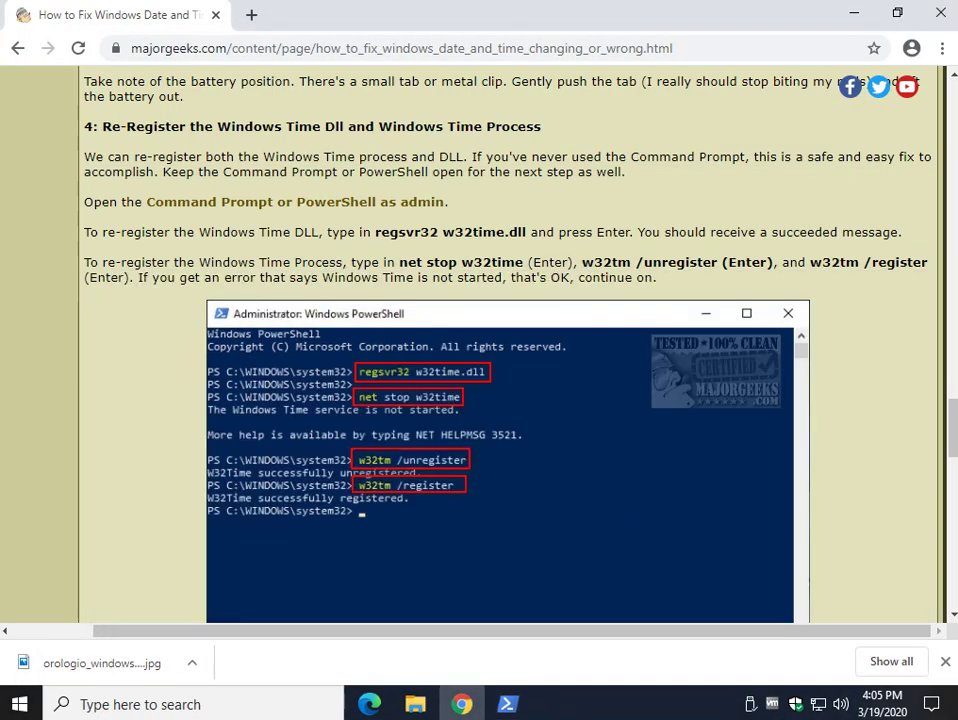
pyautogui.moveTo(375, 232); pyautogui.dragTo(526, 232)
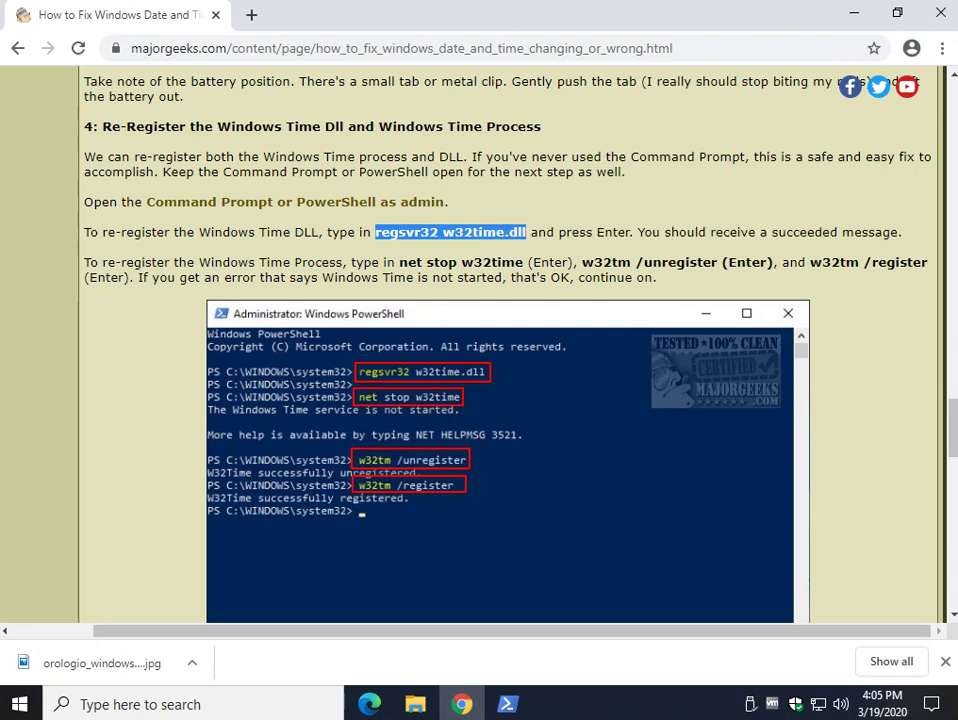
pyautogui.rightClick(526, 233)
pyautogui.click(548, 245)
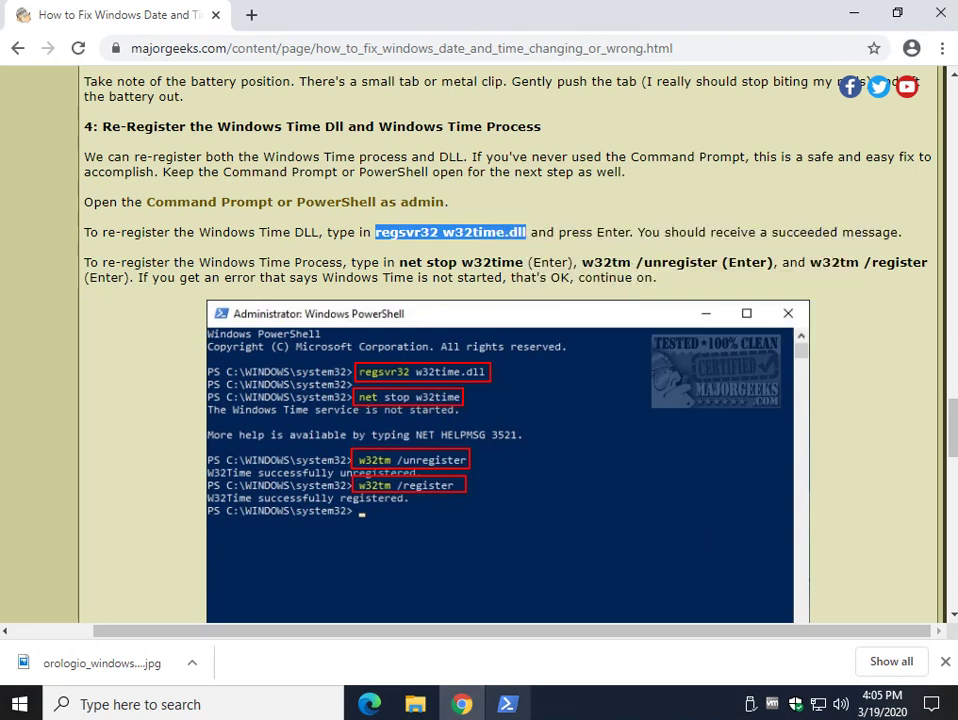
pyautogui.click(508, 704)
pyautogui.hotkey('ctrl', 'v')
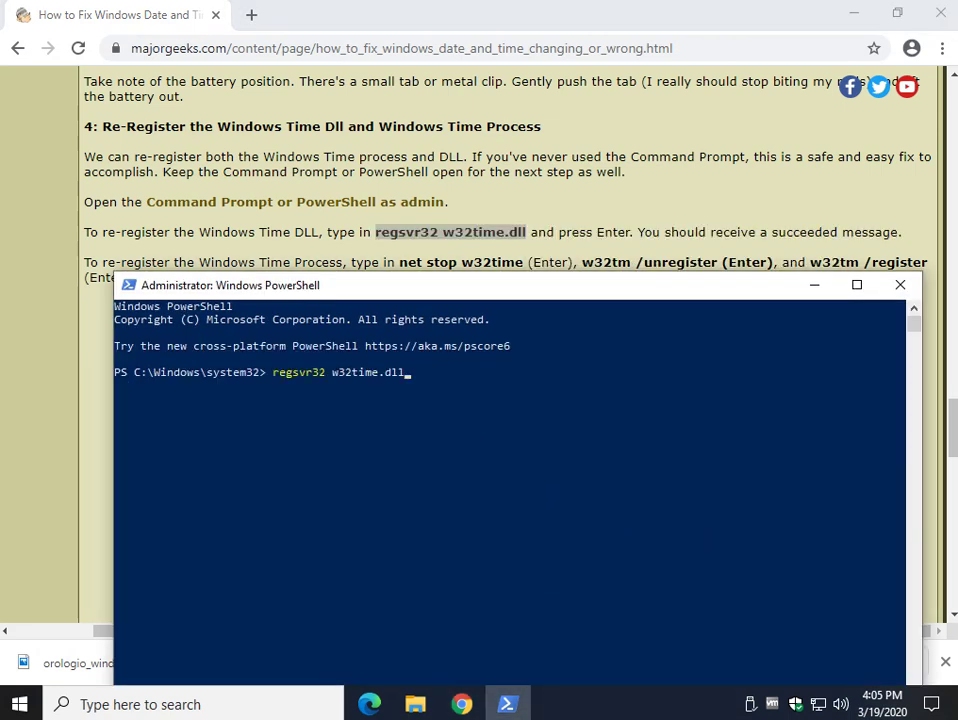
pyautogui.press('Return')
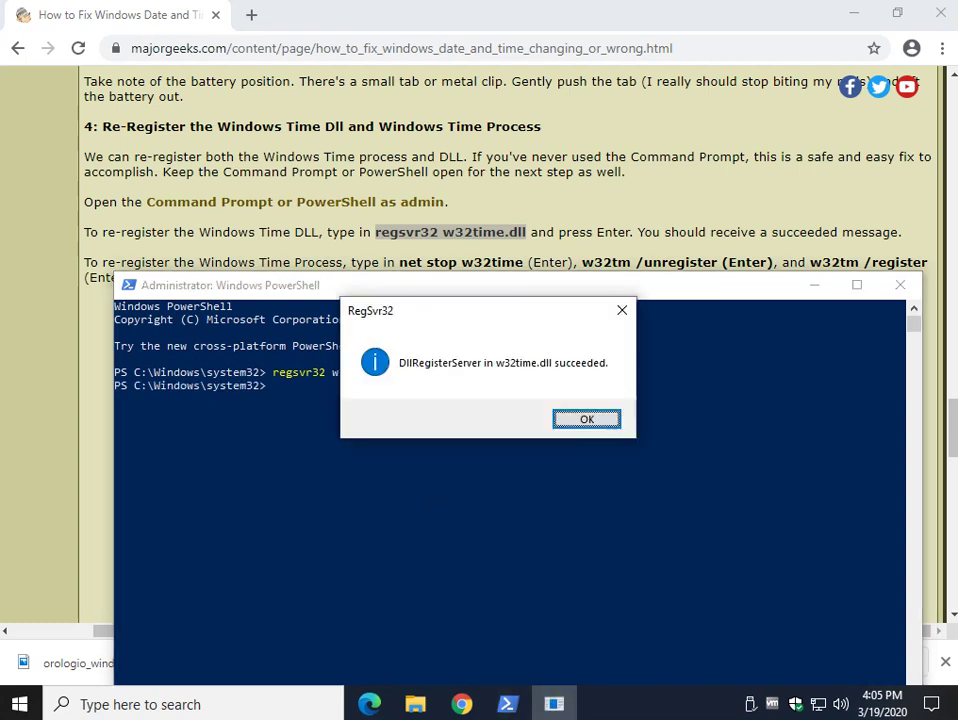
pyautogui.click(586, 419)
# Copy net stop w32time from the article in Chrome and run it in PowerShell to stop the Windows Time service
pyautogui.click(600, 201)
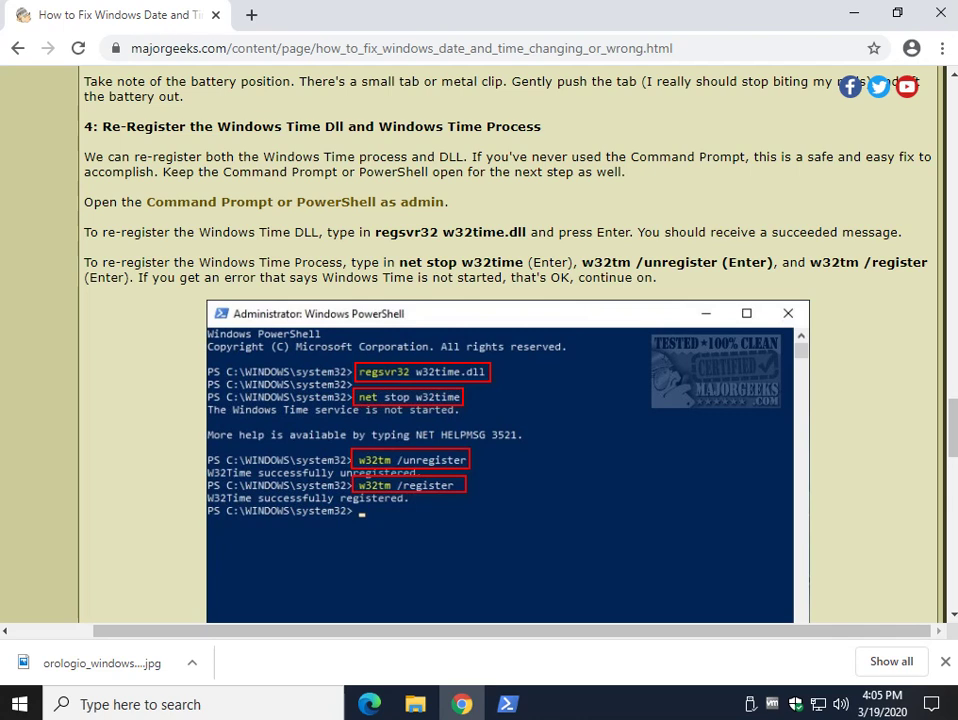
pyautogui.moveTo(399, 262); pyautogui.dragTo(522, 263)
pyautogui.rightClick(522, 268)
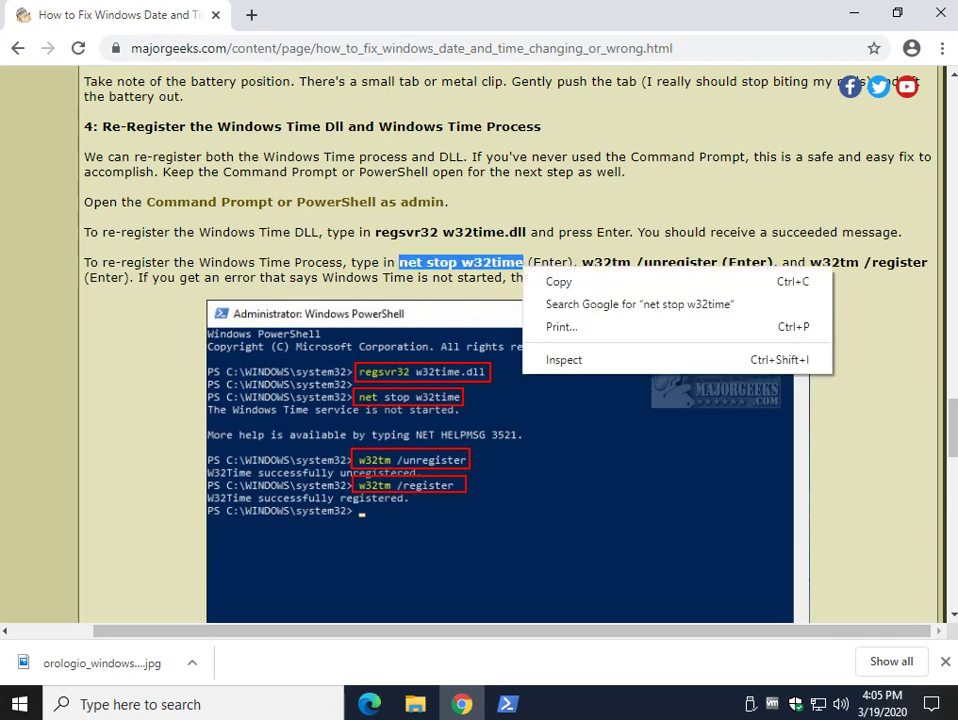
pyautogui.click(559, 281)
pyautogui.click(508, 704)
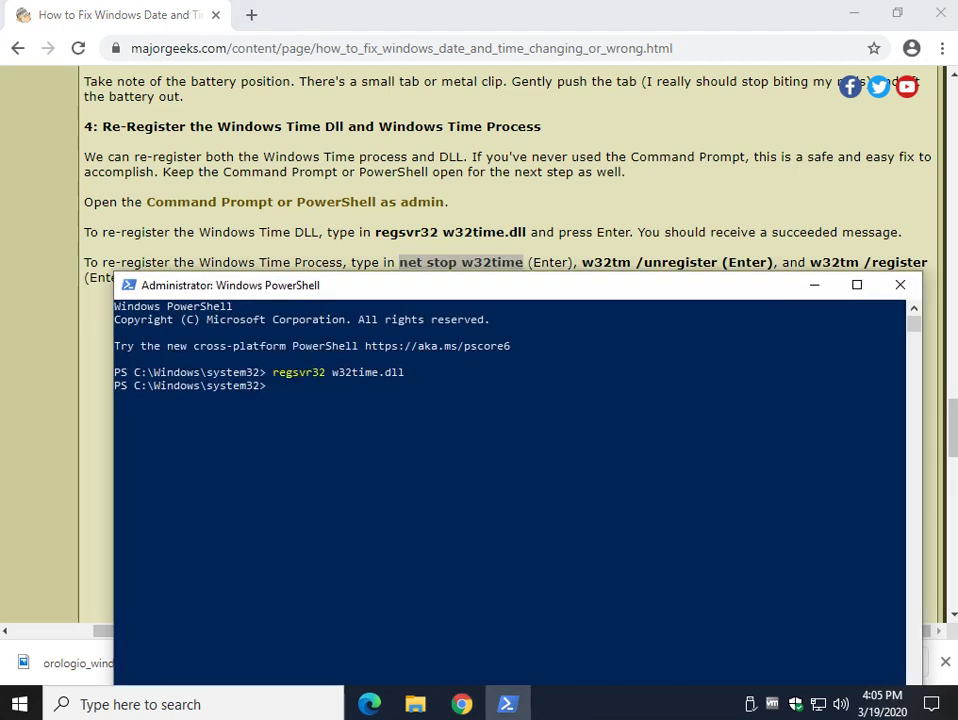
pyautogui.hotkey('ctrl', 'v')
pyautogui.press('Return')
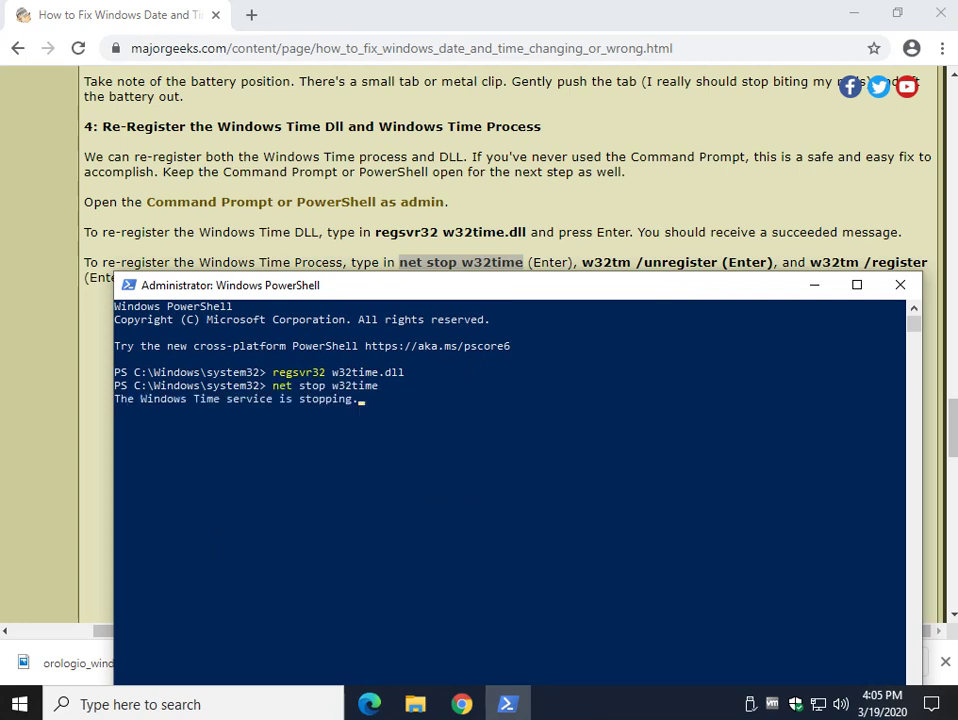
# Copy w32tm /unregister from the article in Chrome and run it in PowerShell to unregister the Windows Time service
pyautogui.click(582, 262)
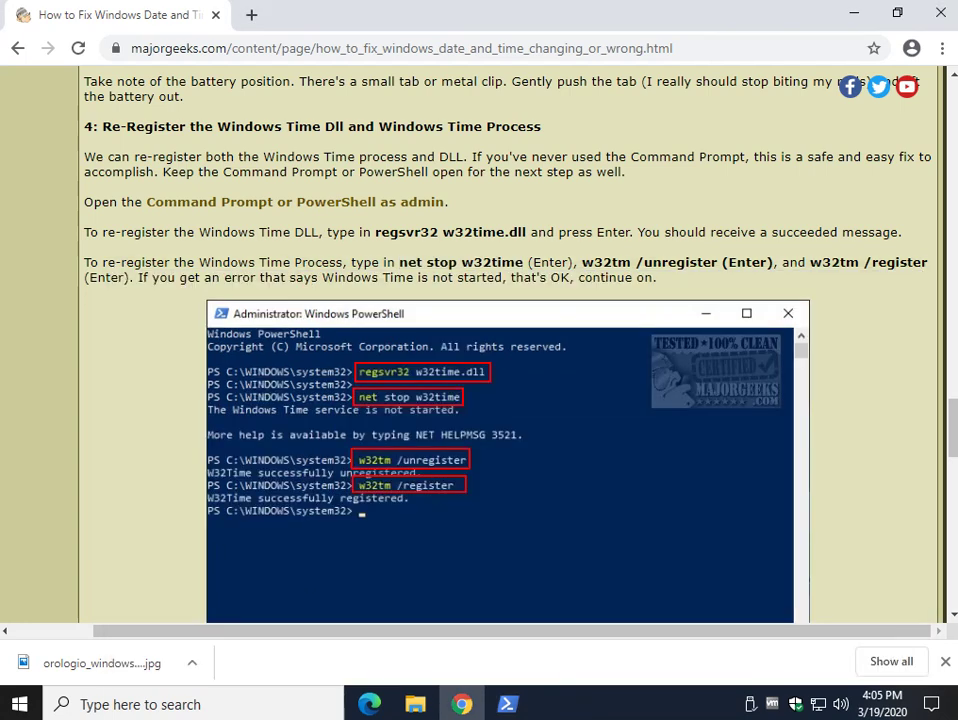
pyautogui.moveTo(582, 262); pyautogui.dragTo(718, 262)
pyautogui.rightClick(648, 267)
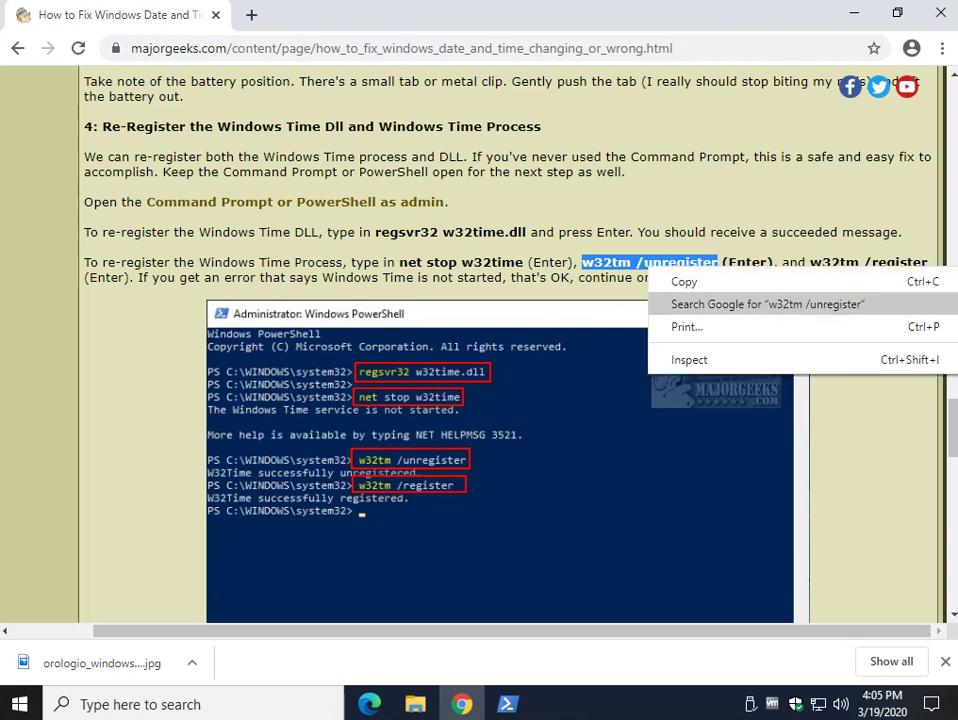
pyautogui.click(684, 281)
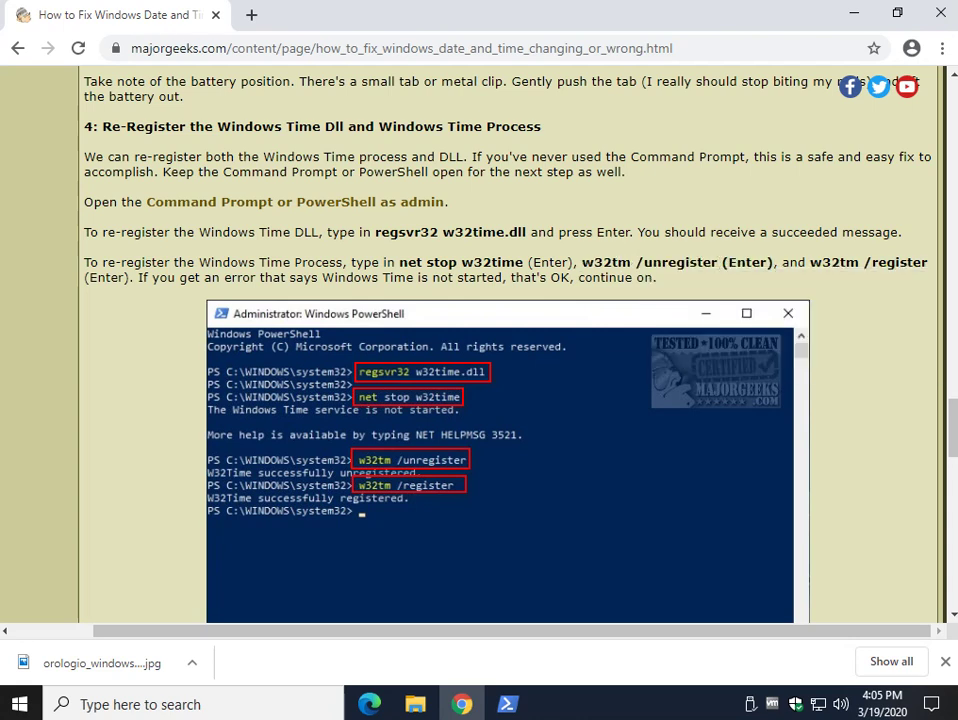
pyautogui.moveTo(582, 262); pyautogui.dragTo(718, 262)
pyautogui.click(632, 263)
pyautogui.click(507, 704)
pyautogui.hotkey('ctrl', 'v')
pyautogui.press('Return')
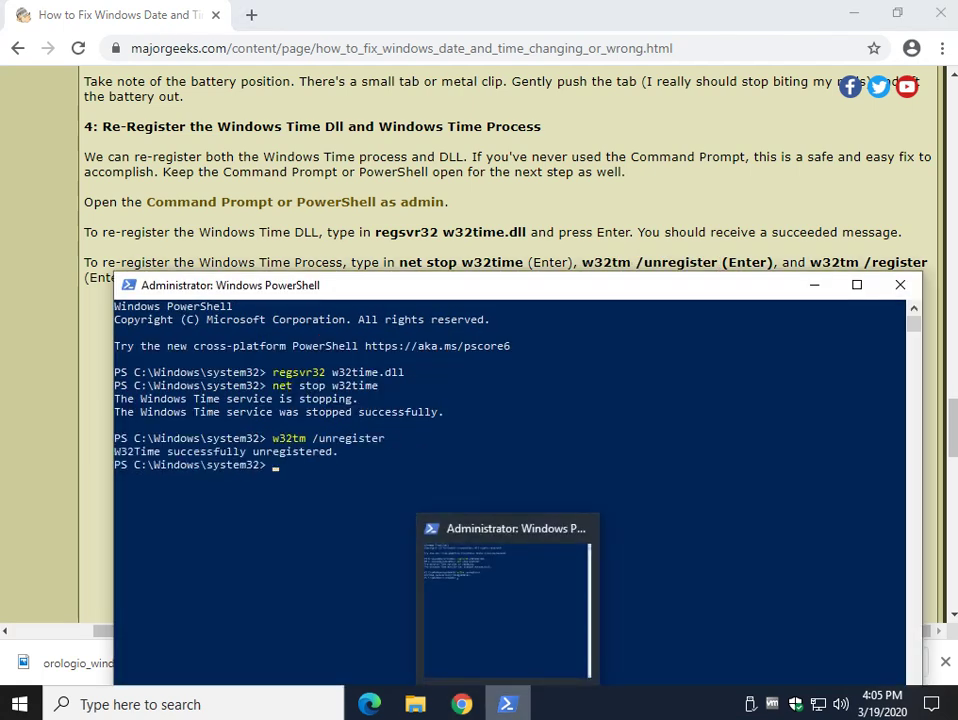
# Copy w32tm /register from the article in Chrome and run it in PowerShell to register the Windows Time service again
pyautogui.moveTo(905, 236); pyautogui.dragTo(927, 262)
pyautogui.rightClick(868, 263)
pyautogui.click(700, 278)
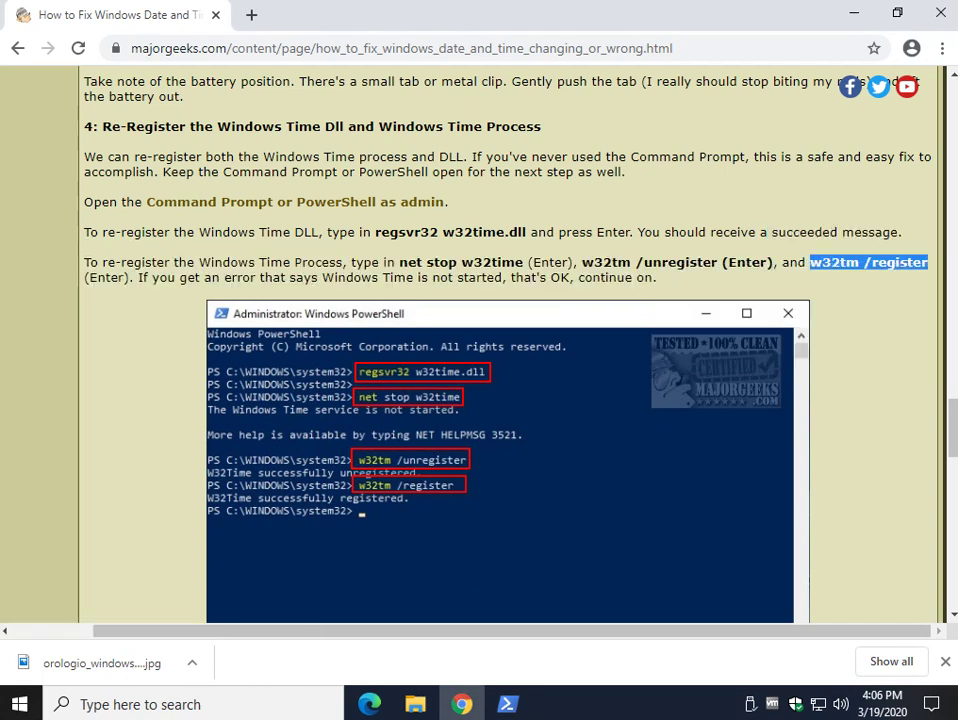
pyautogui.click(507, 704)
pyautogui.hotkey('ctrl', 'v')
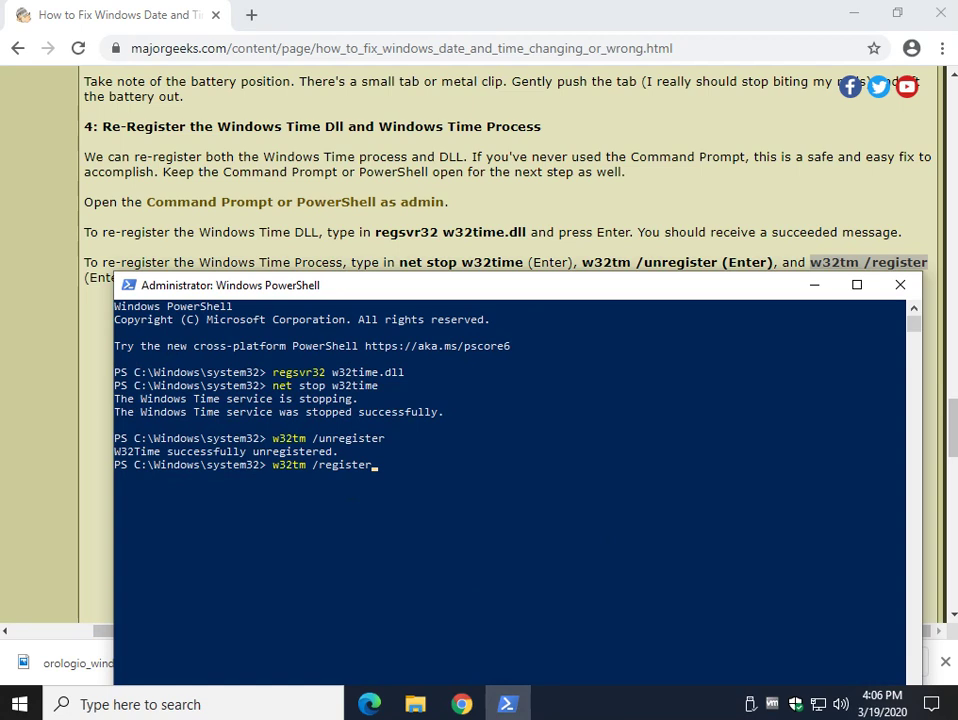
pyautogui.press('Return')
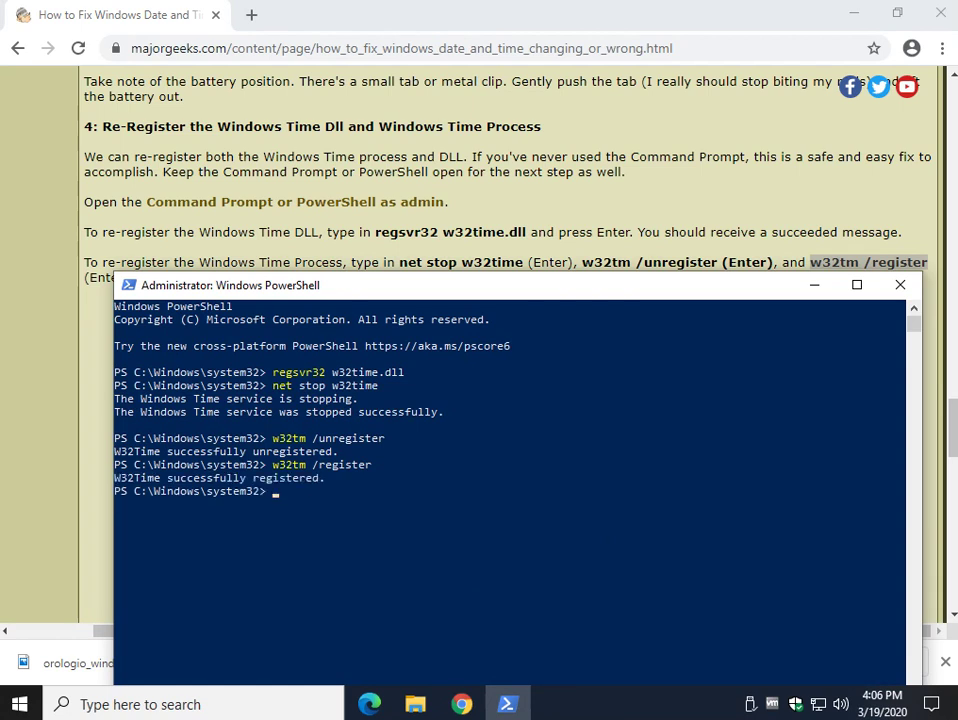
# Glance at the article's next section in Chrome, and check the current date and time in the Windows Date & time settings before closing them
pyautogui.hotkey('alt', 'Tab')
pyautogui.scroll(-3, 510, 345)
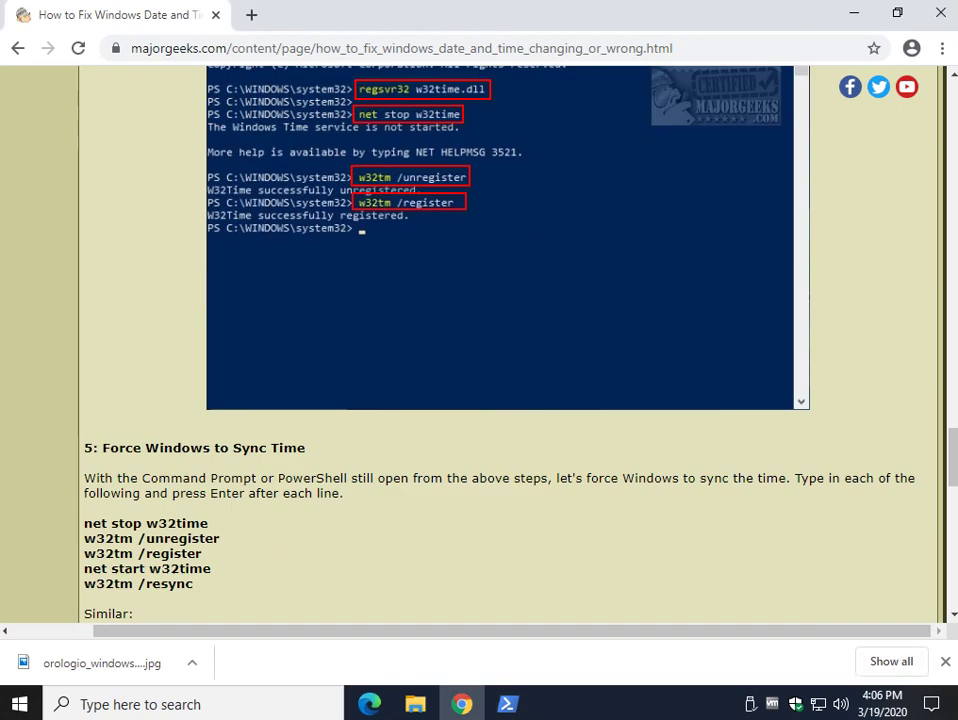
pyautogui.scroll(2, 510, 345)
pyautogui.hotkey('alt', 'Tab')
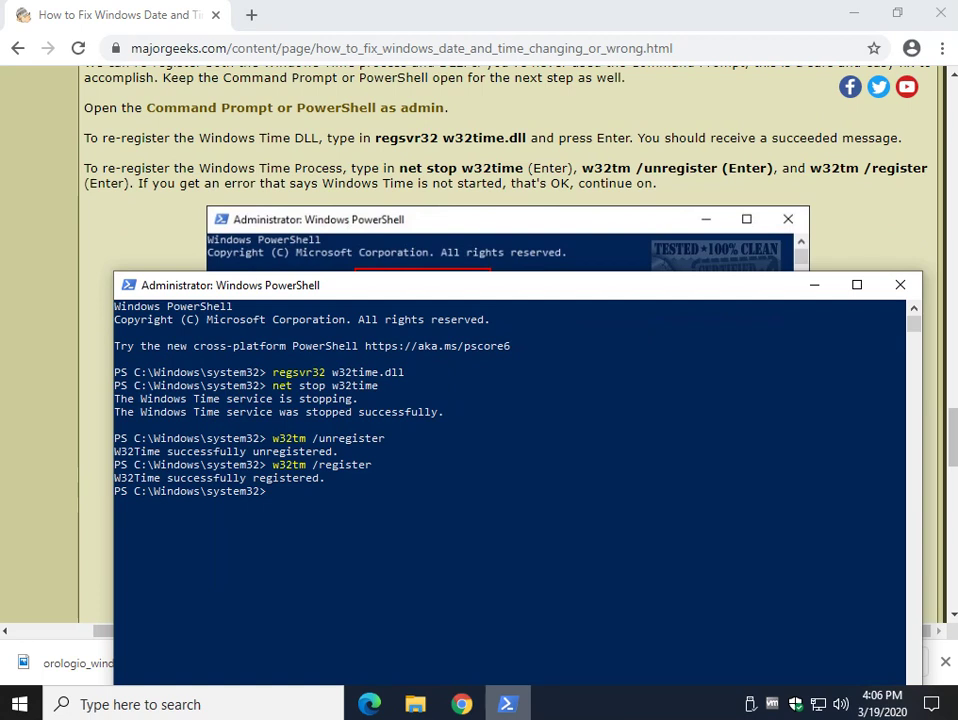
pyautogui.click(882, 703)
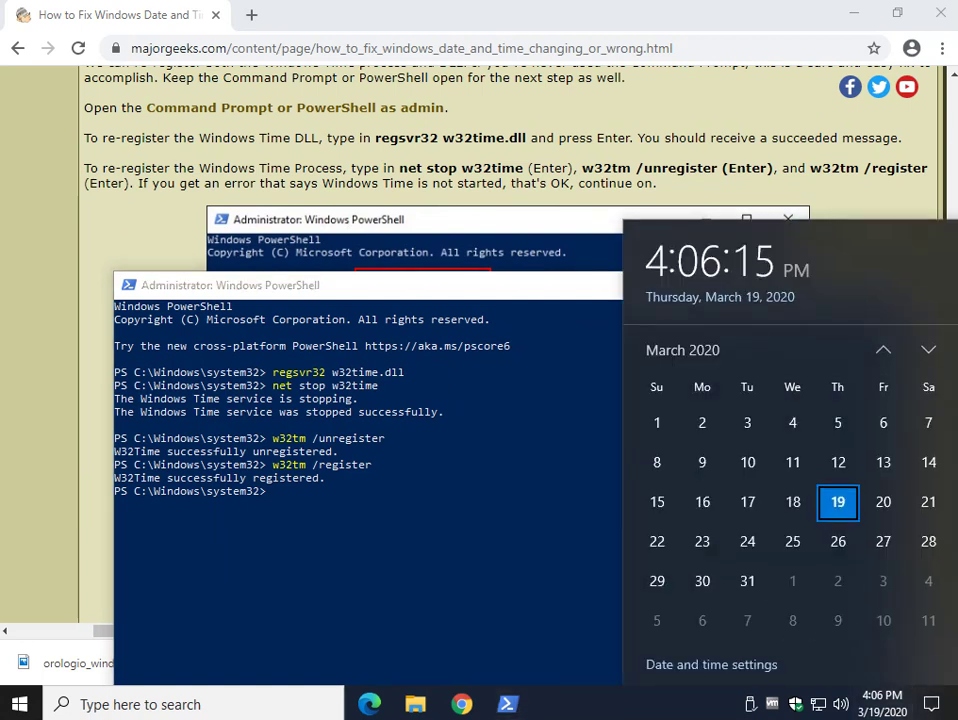
pyautogui.click(744, 664)
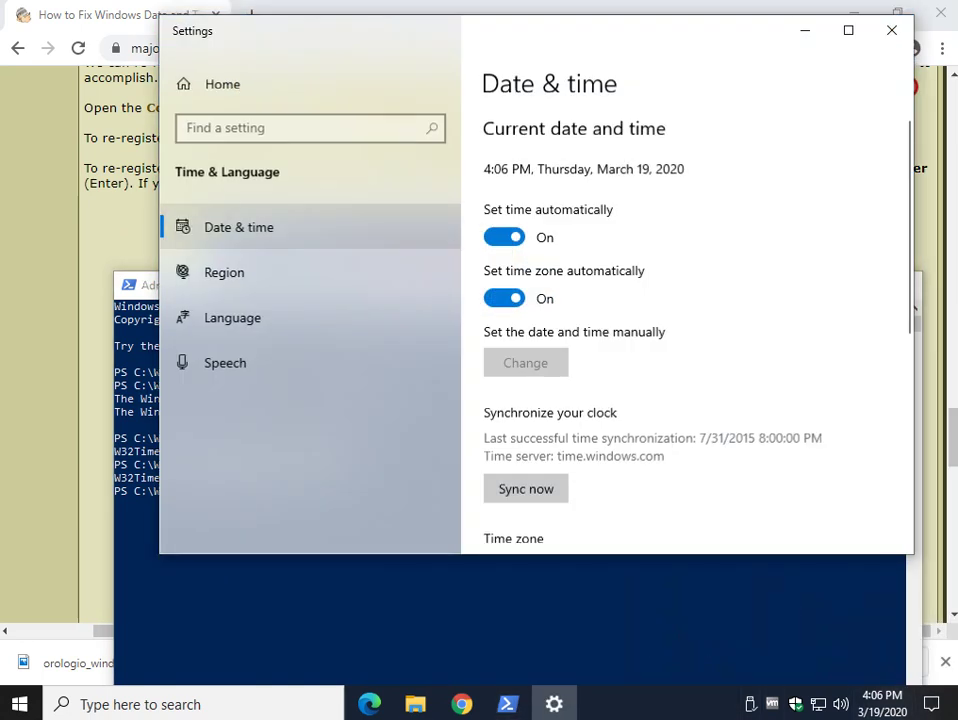
pyautogui.click(891, 30)
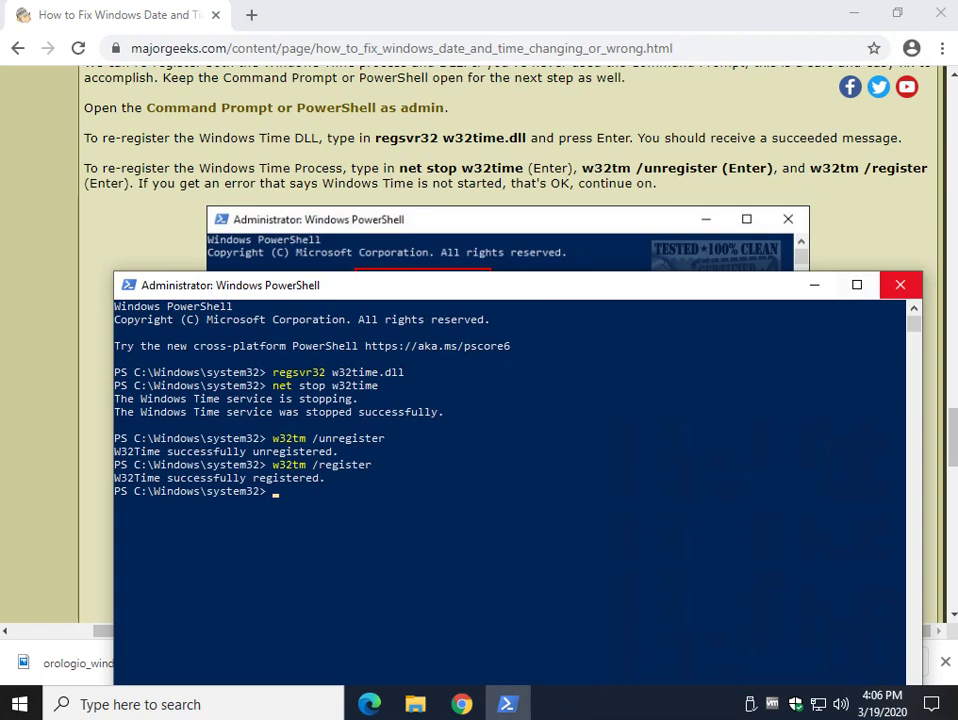
# Compare the Force Windows to Sync Time commands with the re-register section in Chrome, and copy net stop w32time from the sync list
pyautogui.hotkey('alt', 'Tab')
pyautogui.scroll(-3, 470, 344)
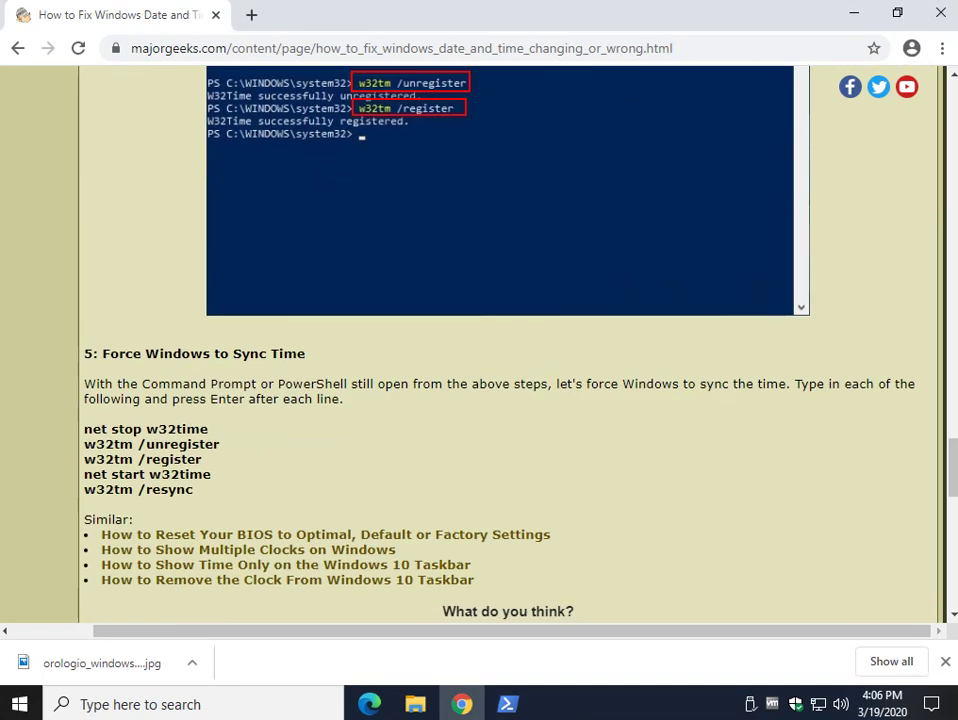
pyautogui.scroll(-2, 508, 350)
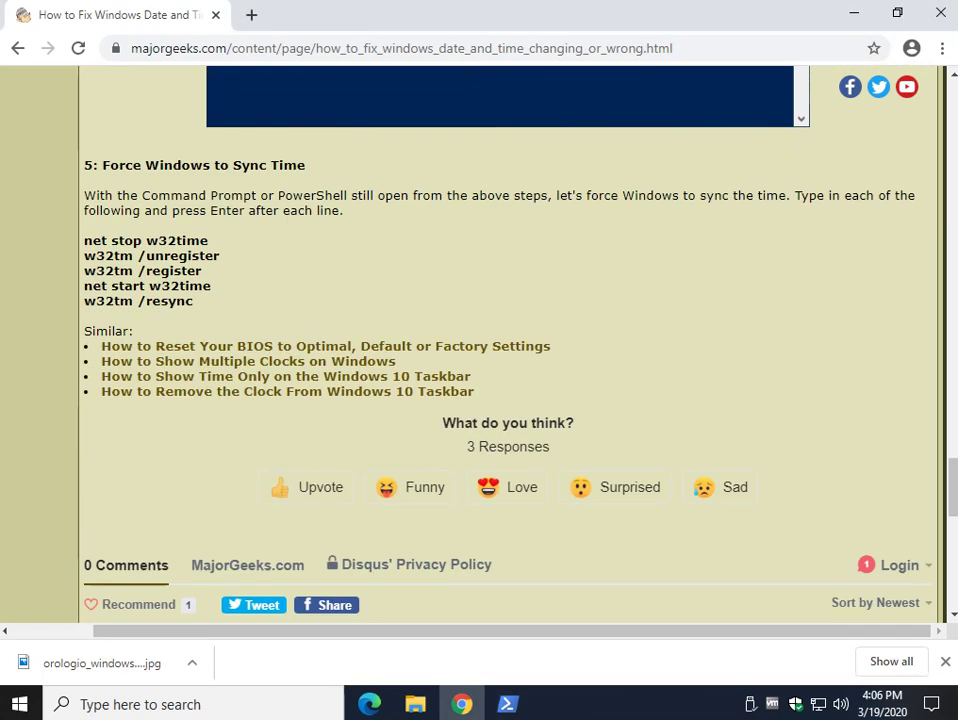
pyautogui.moveTo(84, 240); pyautogui.dragTo(208, 240)
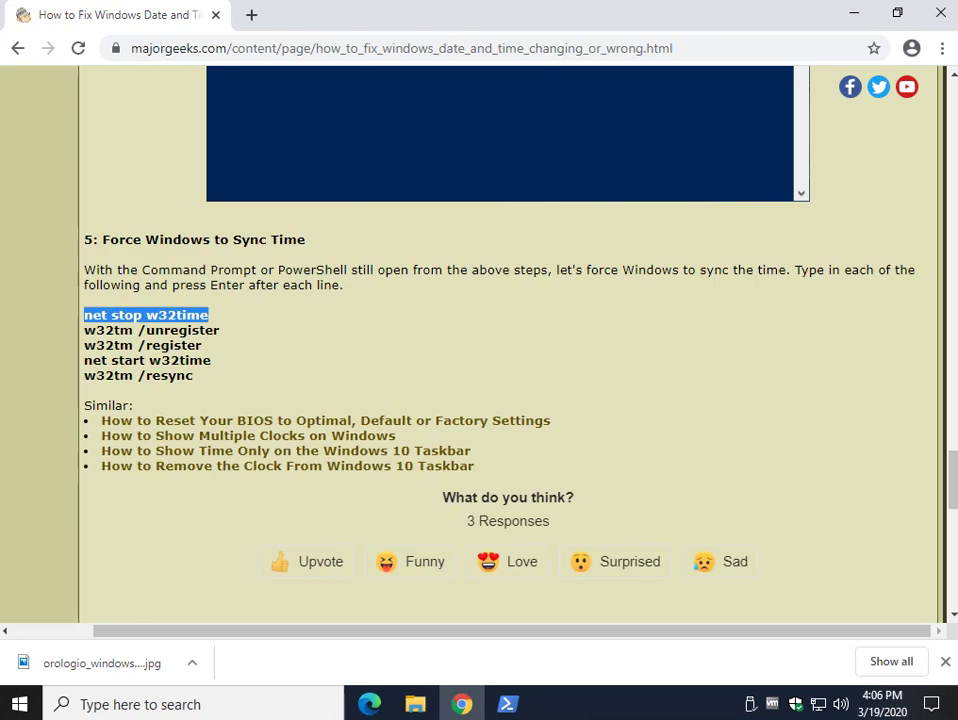
pyautogui.scroll(4, 508, 350)
pyautogui.scroll(-1, 508, 350)
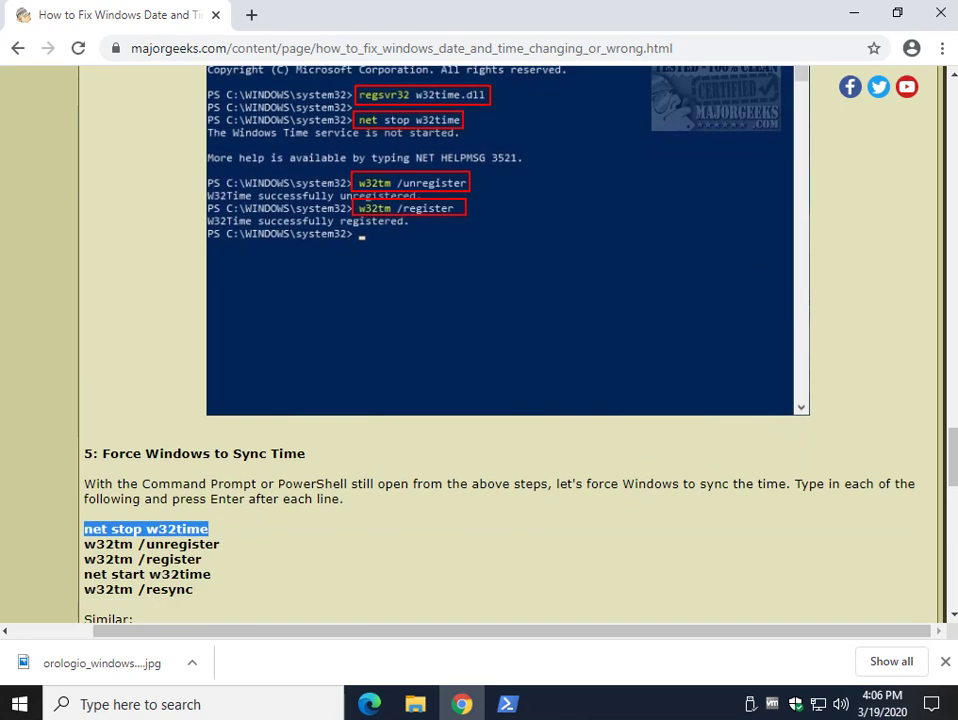
pyautogui.scroll(2, 508, 350)
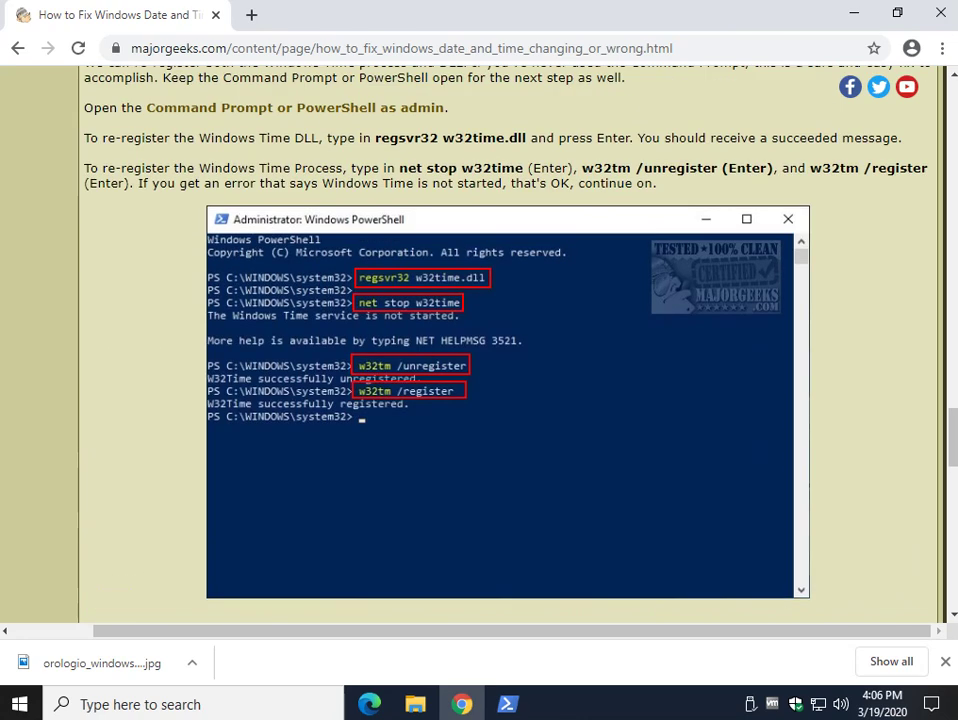
pyautogui.scroll(1, 508, 350)
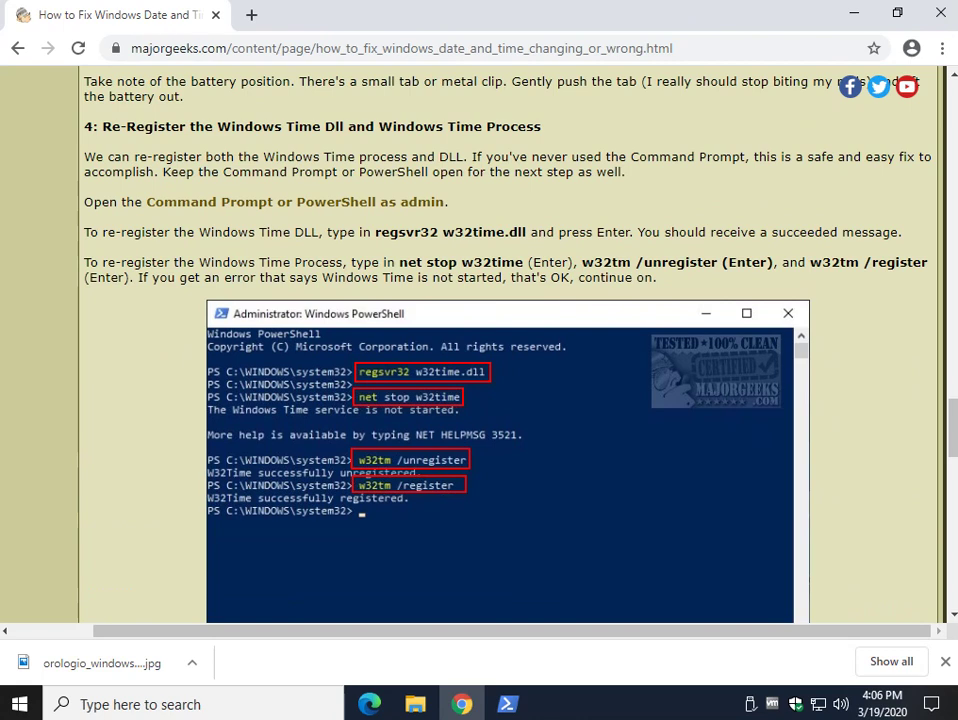
pyautogui.scroll(-5, 508, 350)
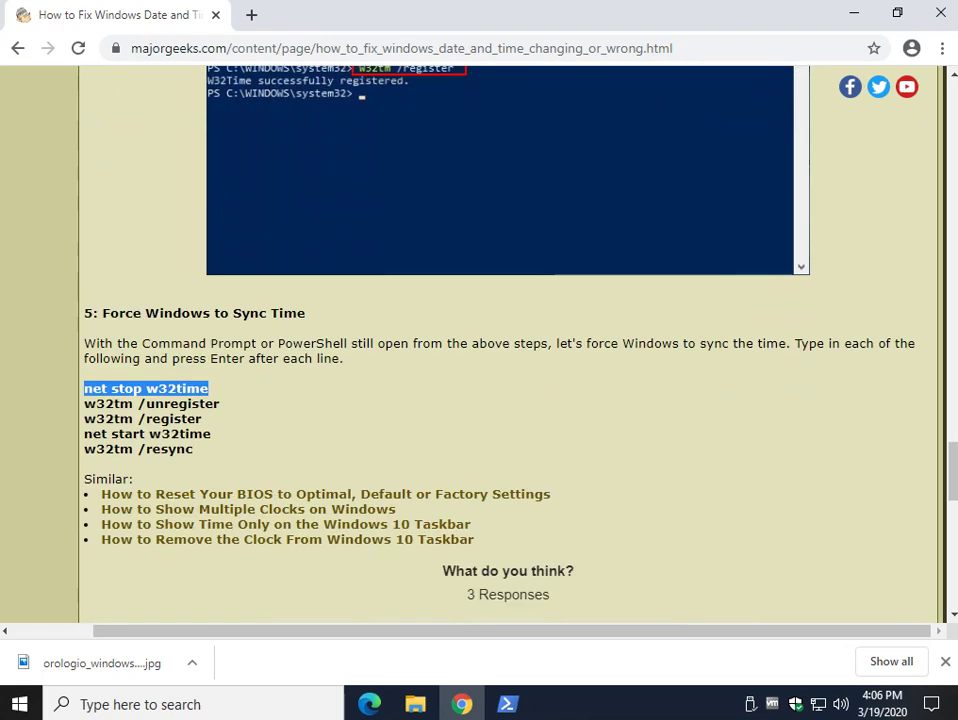
pyautogui.rightClick(150, 336)
pyautogui.click(190, 349)
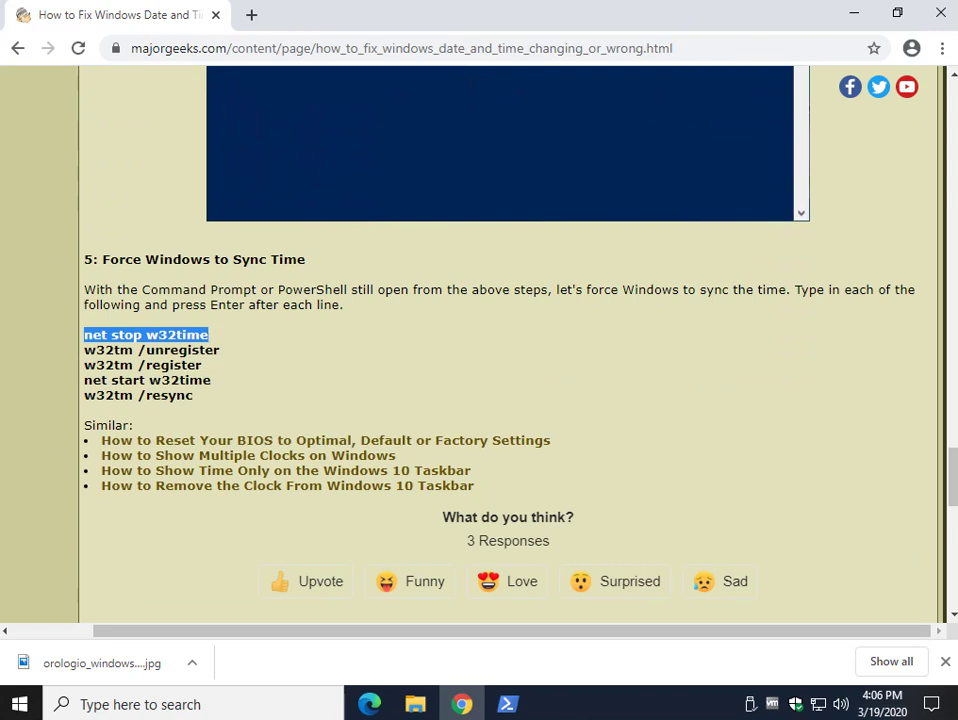
# Move the PowerShell window beside the article's sync command list and minimize it
pyautogui.click(150, 335)
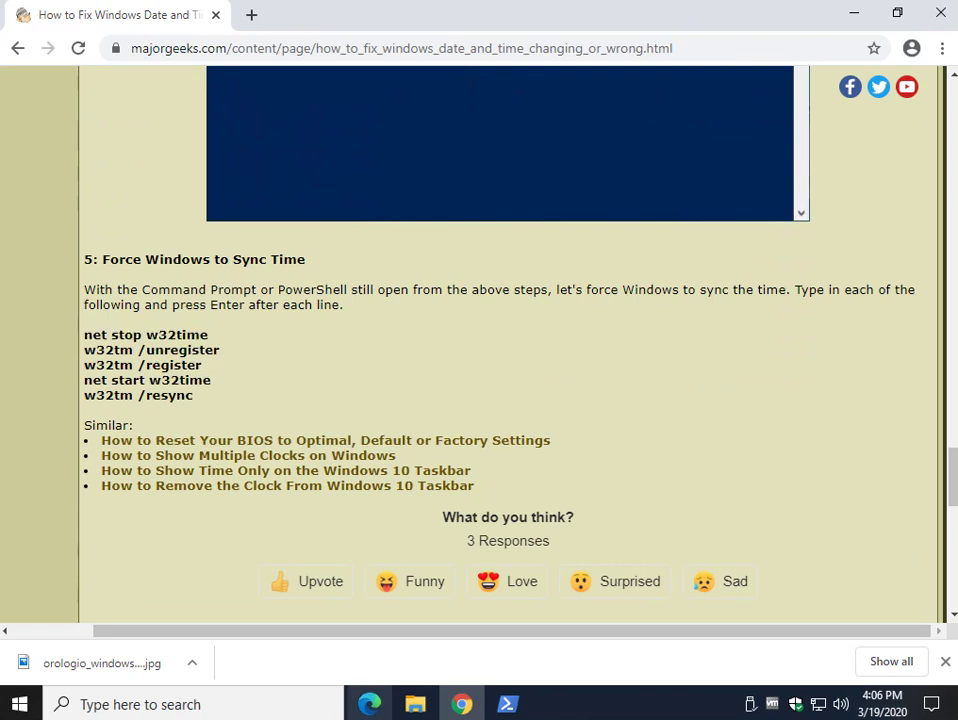
pyautogui.click(507, 704)
pyautogui.moveTo(352, 296); pyautogui.dragTo(554, 63)
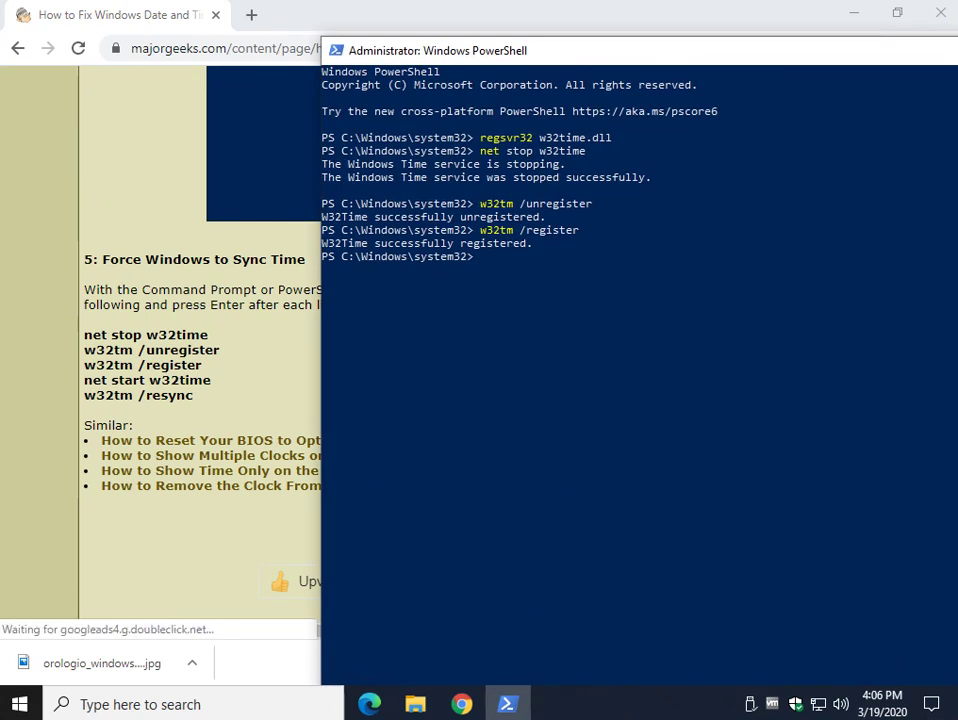
pyautogui.click(507, 704)
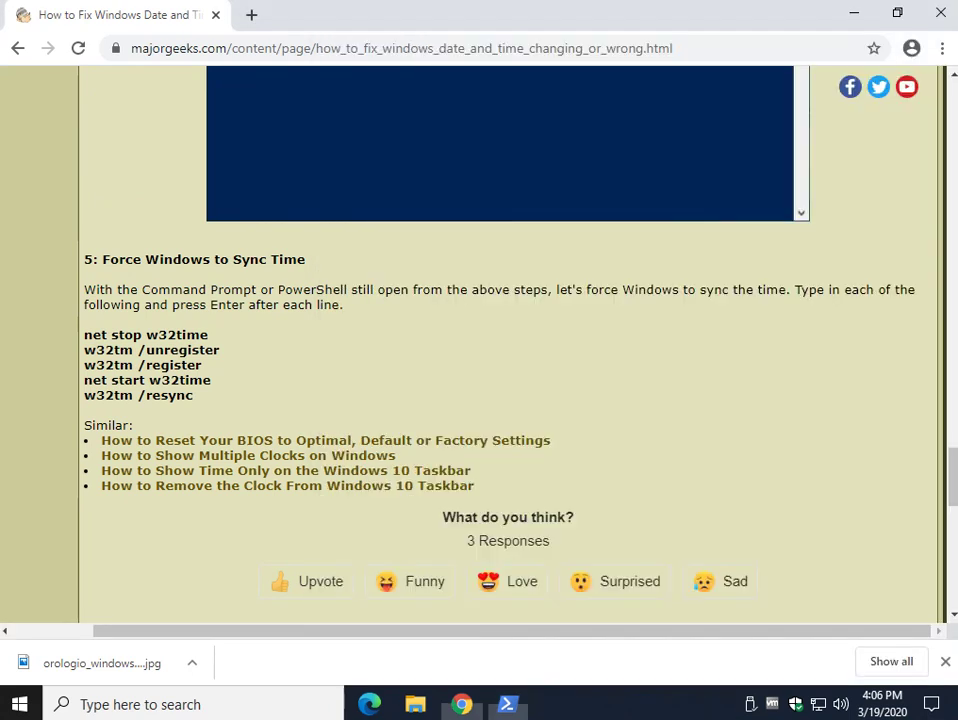
# Open the Windows Date & time settings from the taskbar clock and close them again
pyautogui.click(880, 704)
pyautogui.click(711, 664)
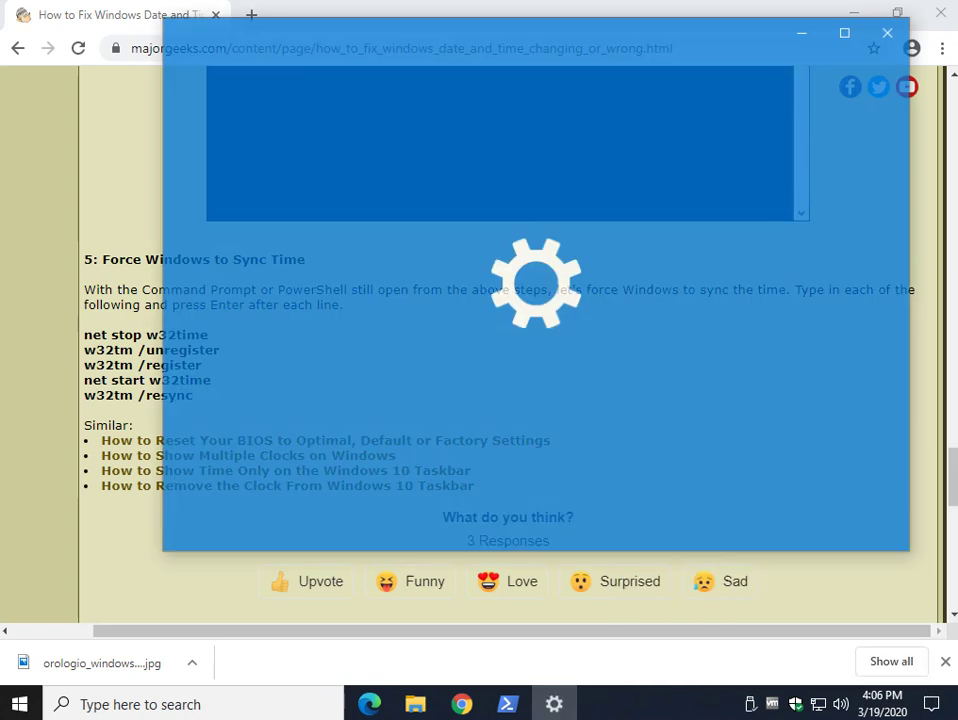
pyautogui.click(892, 30)
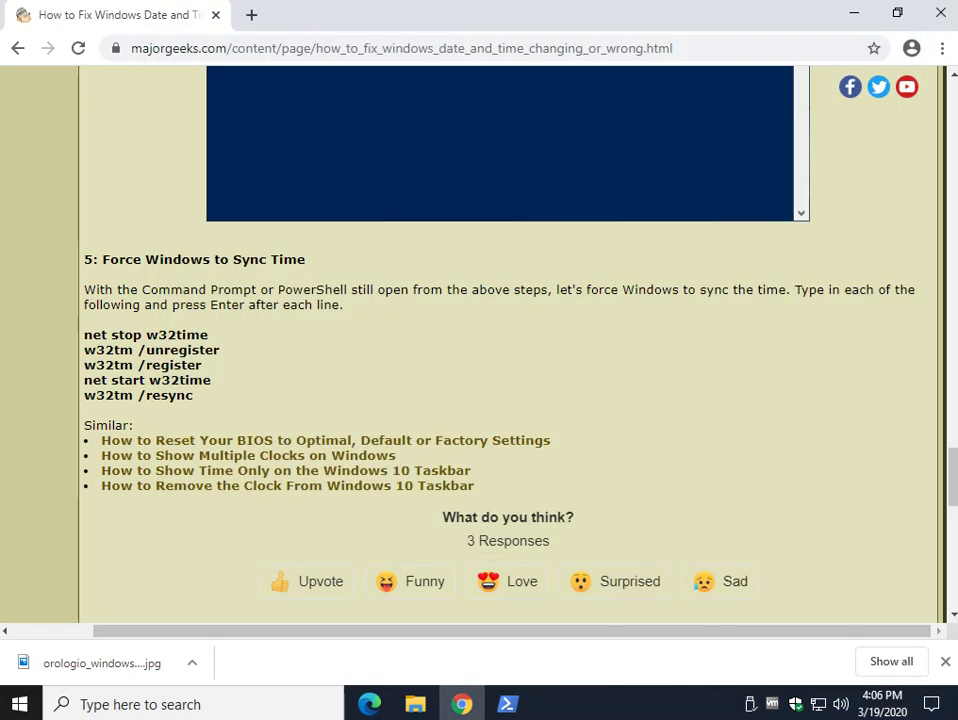
# Review the article's sections on BIOS time, battery replacement and forced time sync, and return to its Check Date & time Settings section
pyautogui.scroll(20, 479, 345)
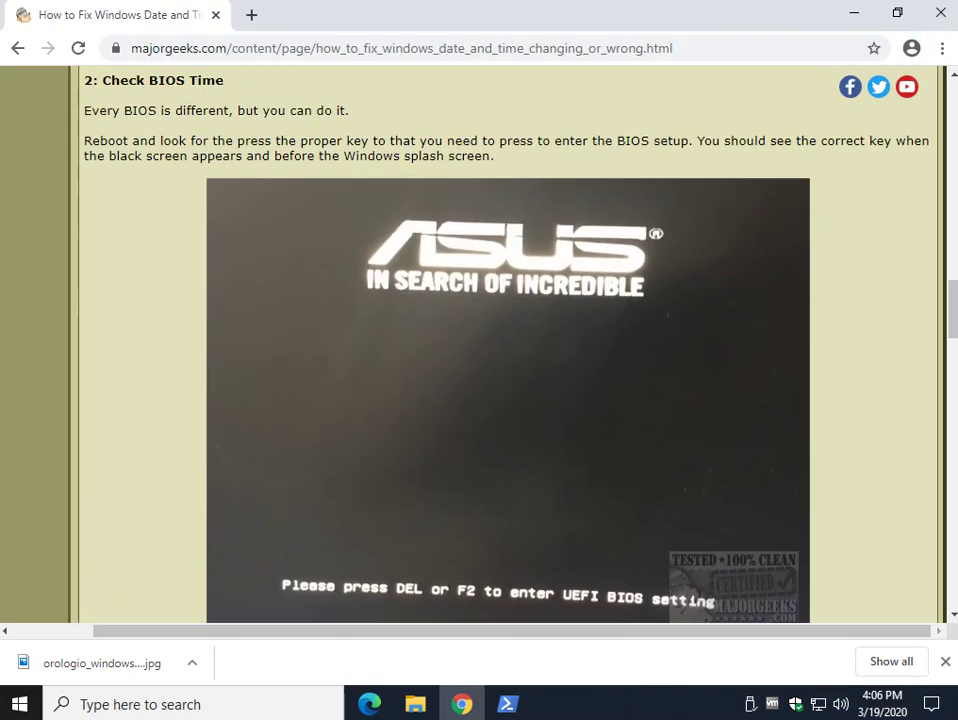
pyautogui.scroll(-15, 479, 345)
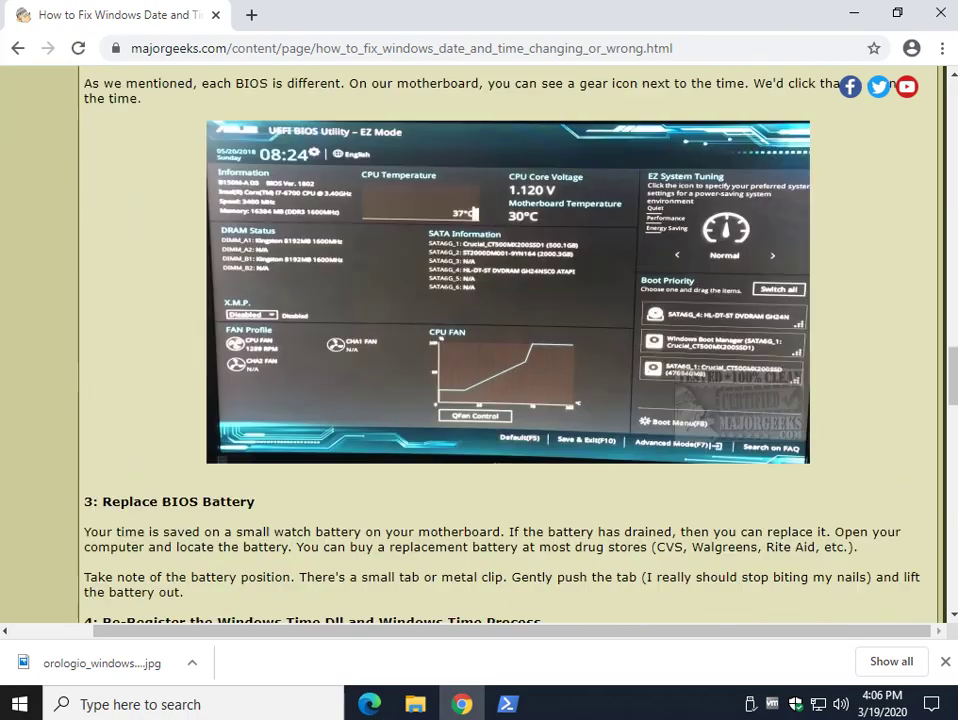
pyautogui.scroll(-5, 240, 361)
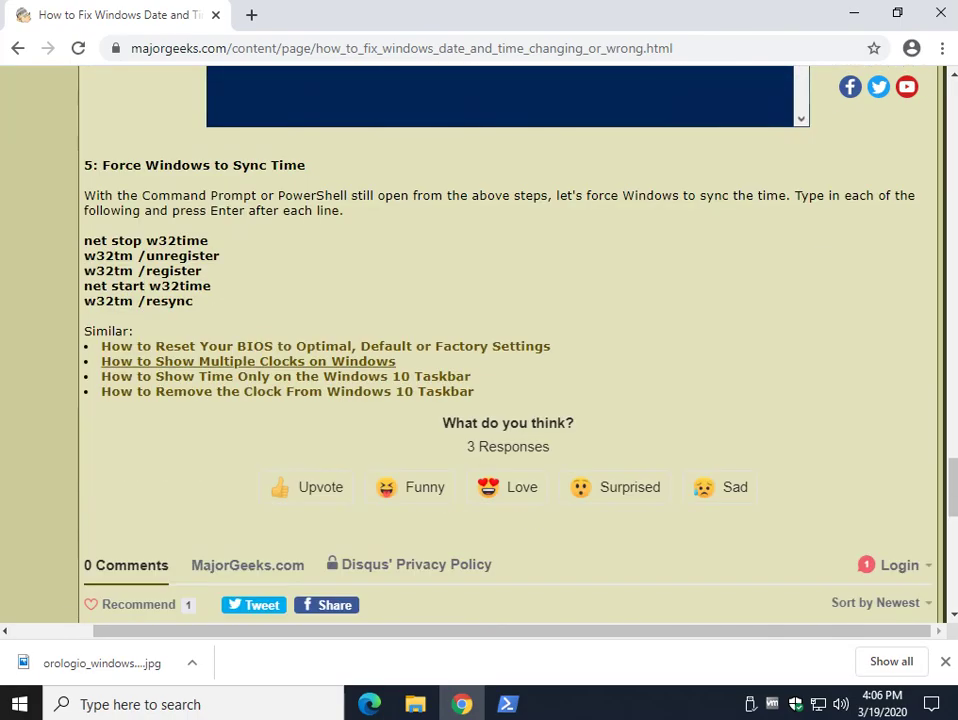
pyautogui.scroll(4, 240, 361)
pyautogui.scroll(20, 479, 345)
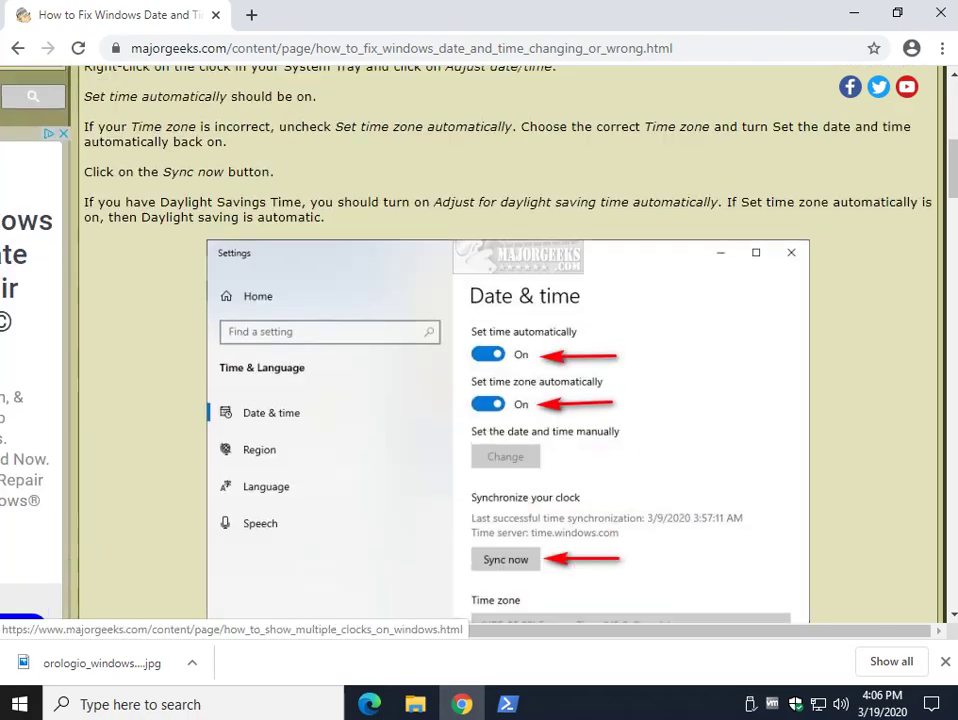
pyautogui.scroll(3, 479, 345)
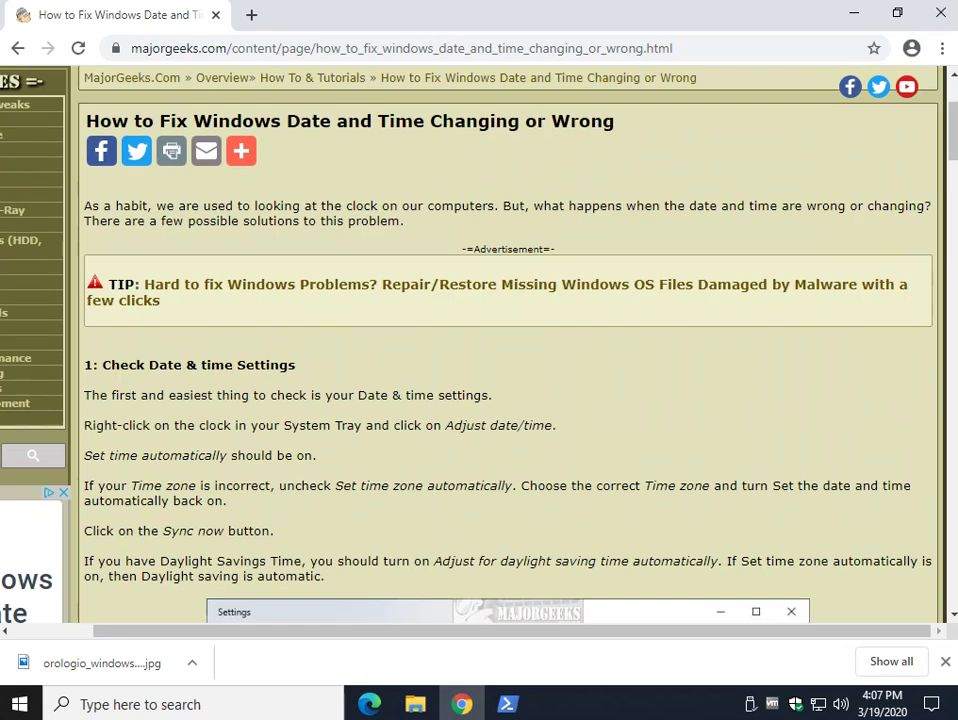